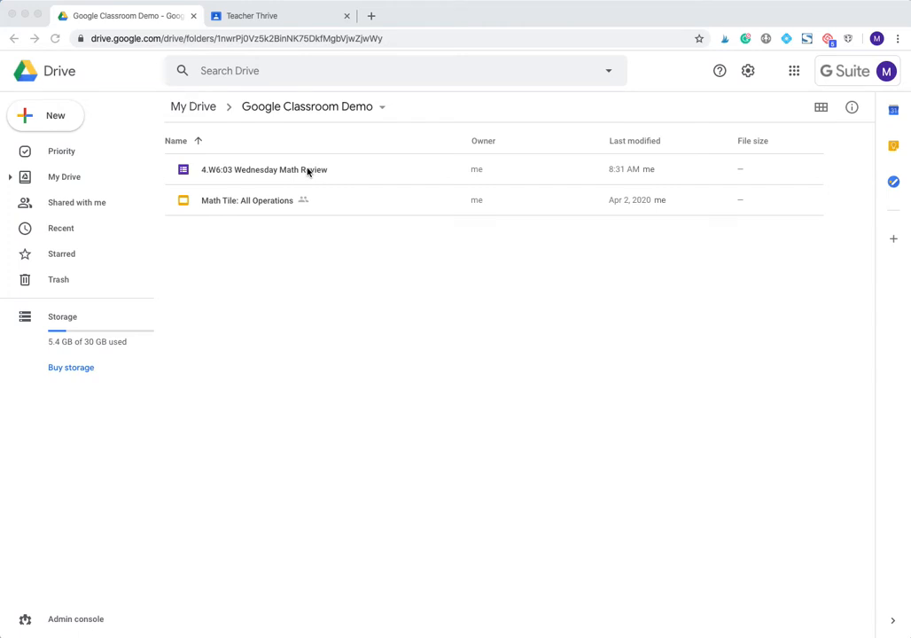
Open the 4.W6:03 Wednesday Math Review form and review its general settings for email collection, sign-in and response limits.
{"action": "double_click", "coordinate": [253, 172]}
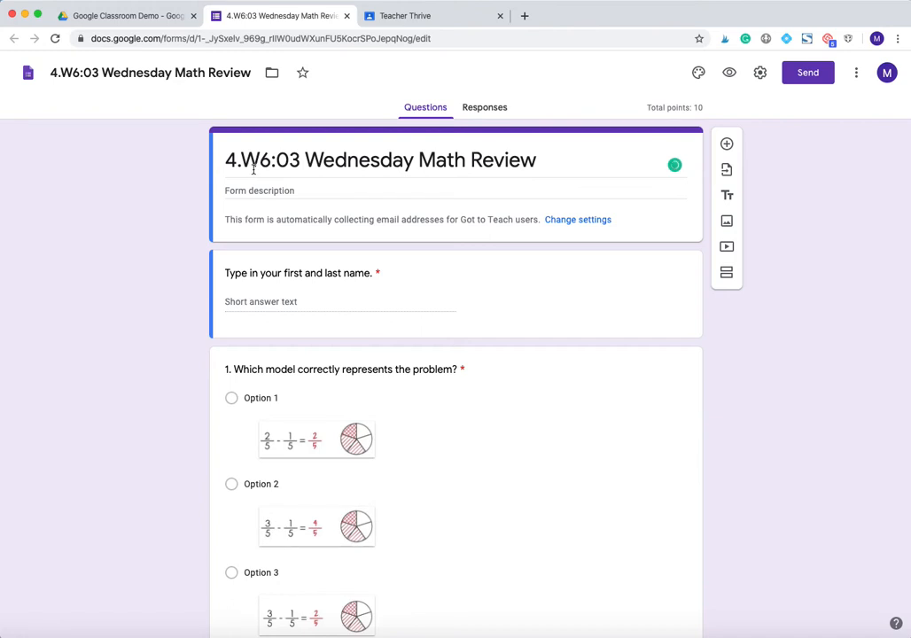
{"action": "left_click", "coordinate": [759, 77]}
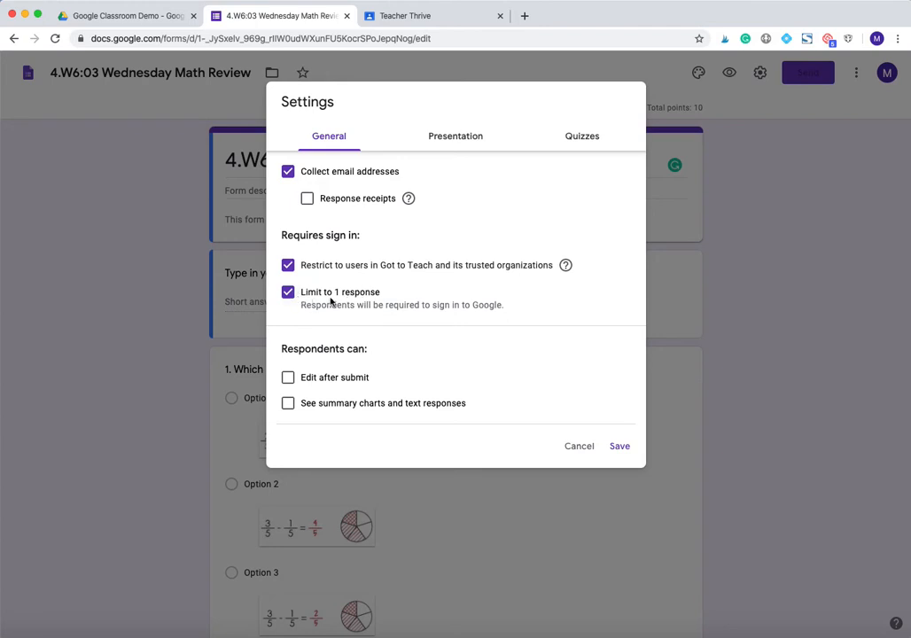
{"action": "left_click", "coordinate": [111, 274]}
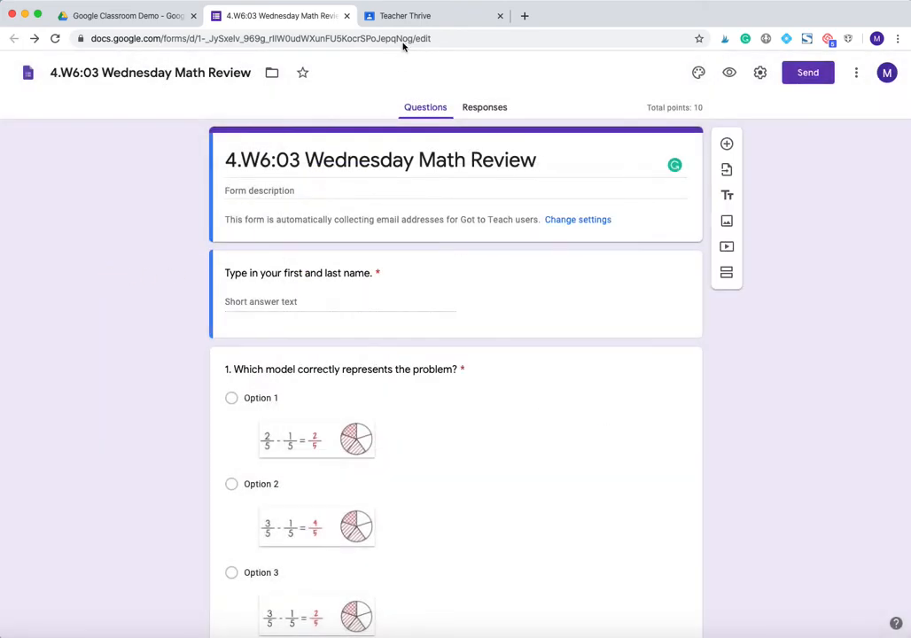
Switch to Google Classroom, start a quiz assignment in the Teacher Thrive class, and remove the attached Blank Quiz.
{"action": "left_click", "coordinate": [407, 16]}
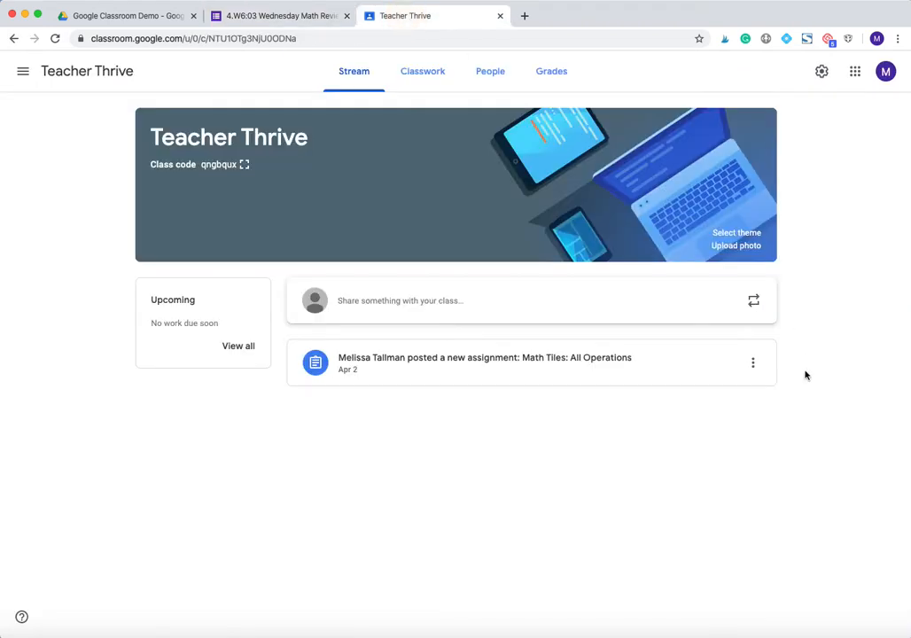
{"action": "left_click", "coordinate": [423, 77]}
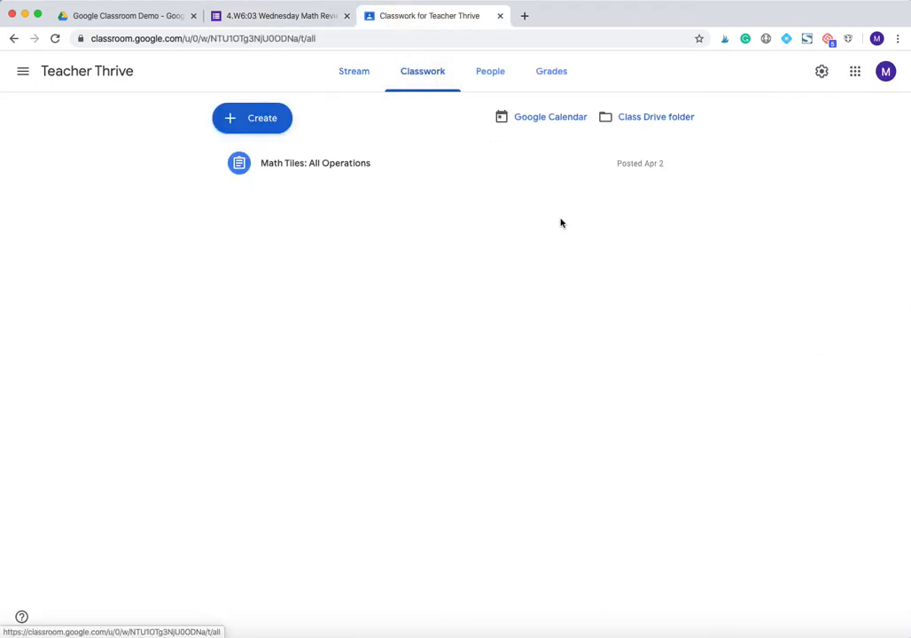
{"action": "left_click", "coordinate": [252, 124]}
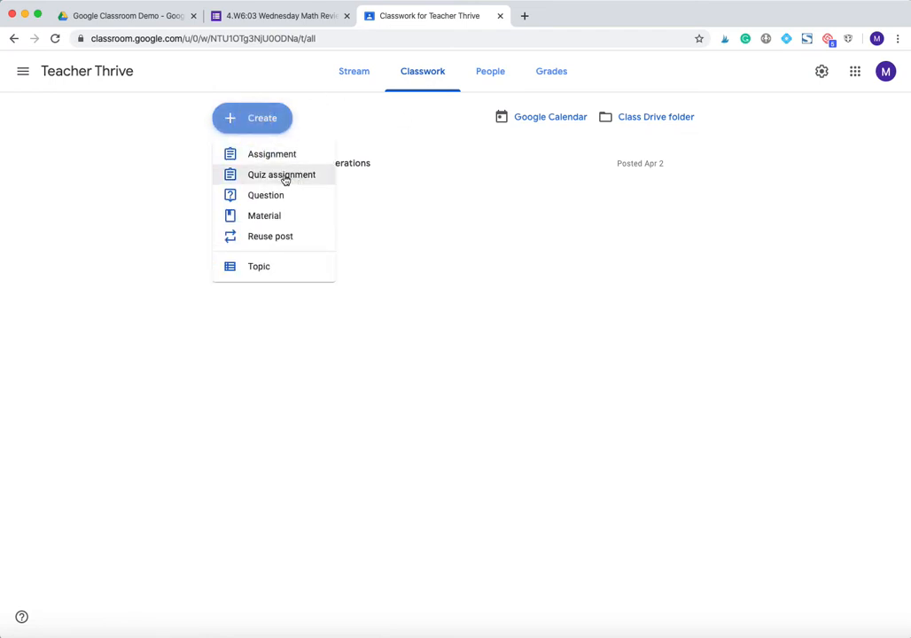
{"action": "left_click", "coordinate": [283, 177]}
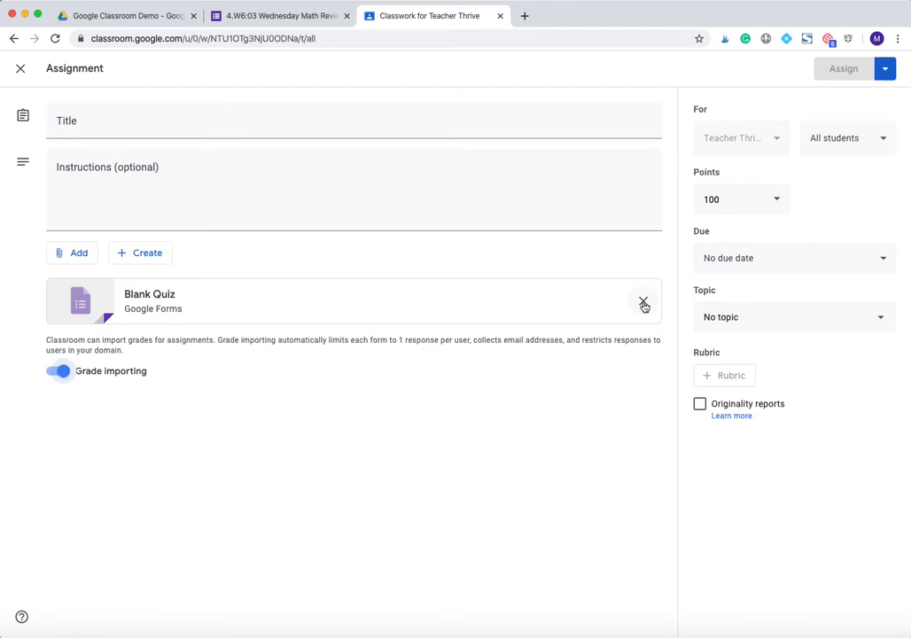
{"action": "left_click", "coordinate": [643, 303]}
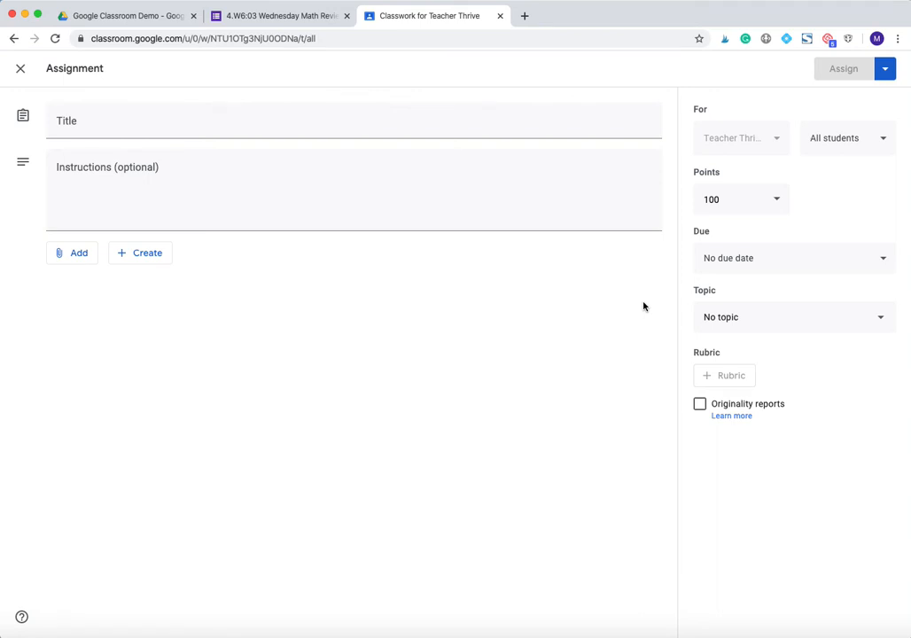
Title the assignment "Test" and leave the optional instructions empty.
{"action": "left_click", "coordinate": [187, 126]}
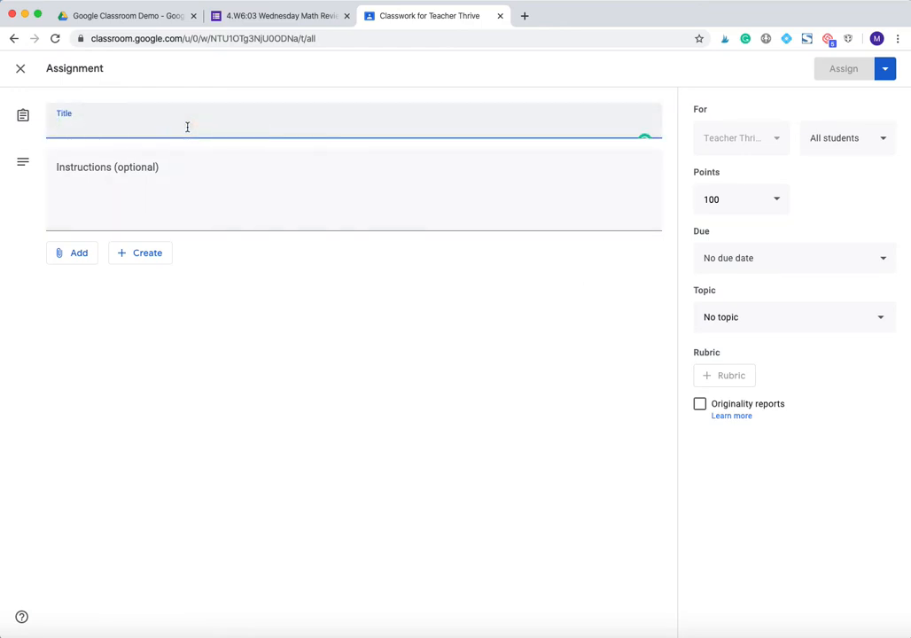
{"action": "type", "text": "Test"}
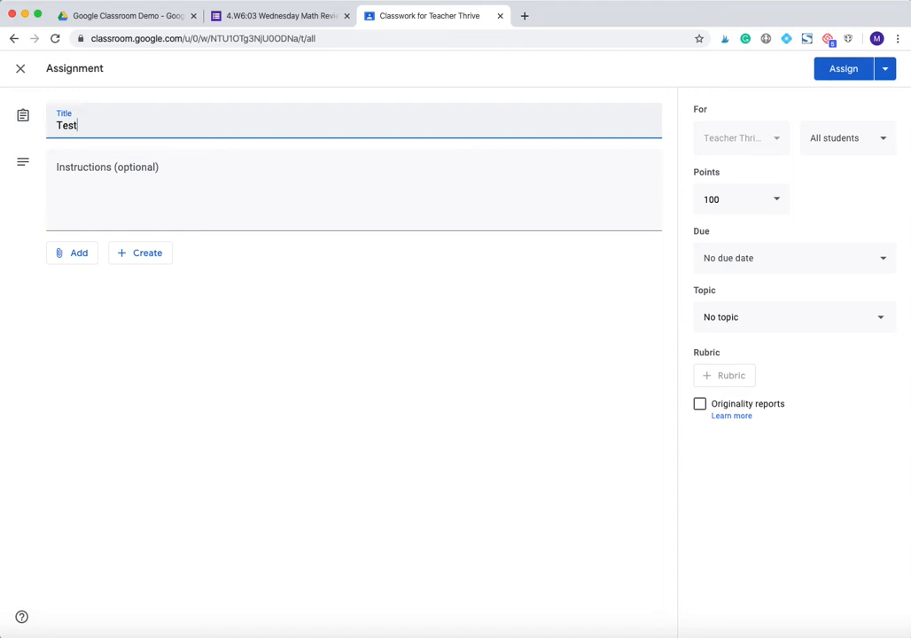
{"action": "left_click", "coordinate": [163, 174]}
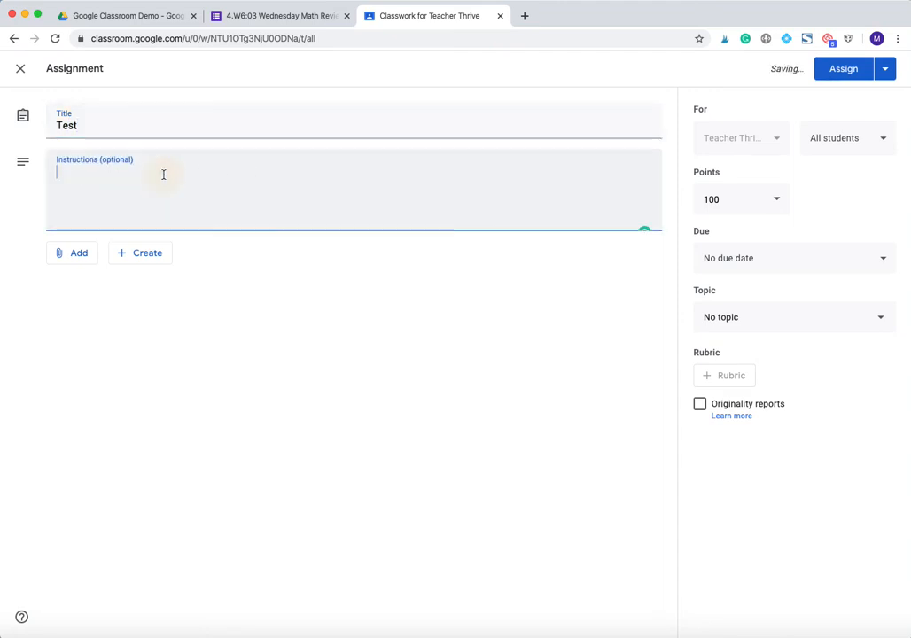
Attach the 4.W6:03 Wednesday Math Review form from the Google Classroom Demo folder in Google Drive.
{"action": "left_click", "coordinate": [77, 257]}
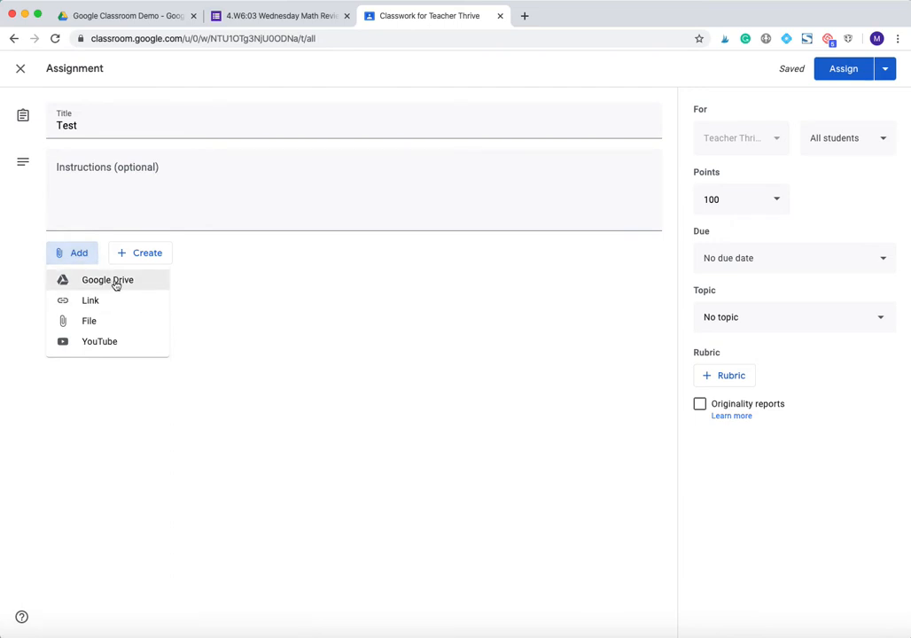
{"action": "left_click", "coordinate": [115, 283]}
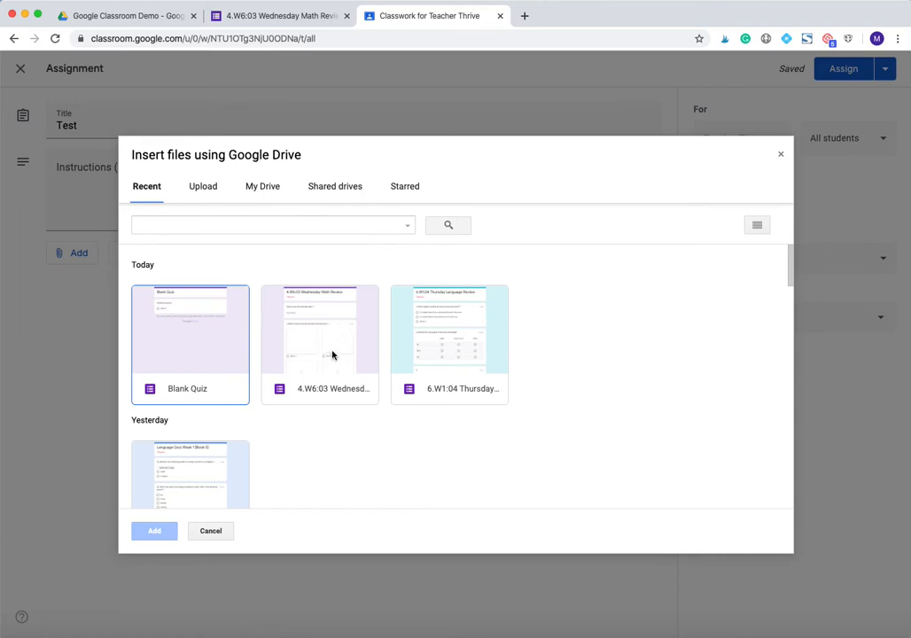
{"action": "left_click", "coordinate": [206, 187]}
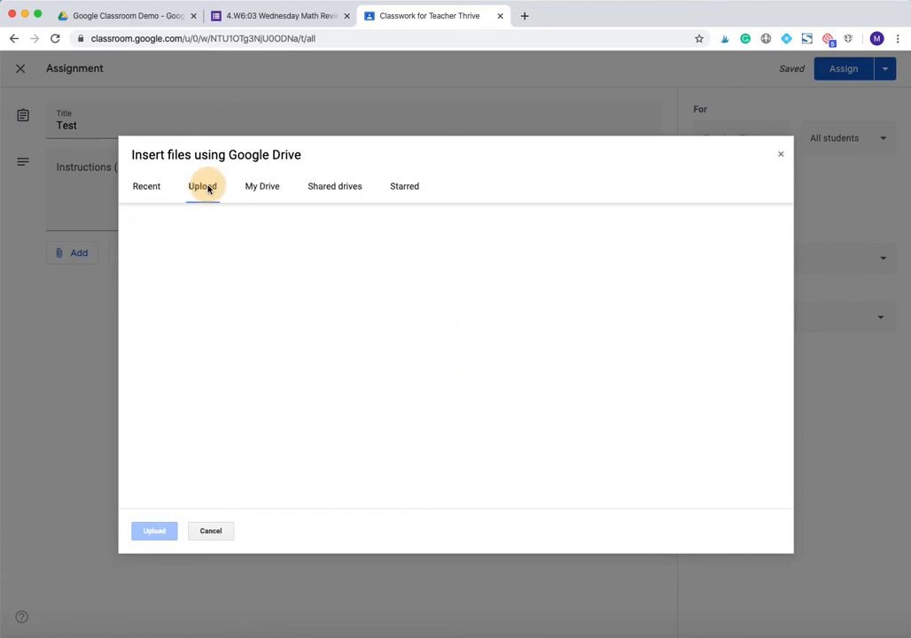
{"action": "left_click", "coordinate": [265, 188]}
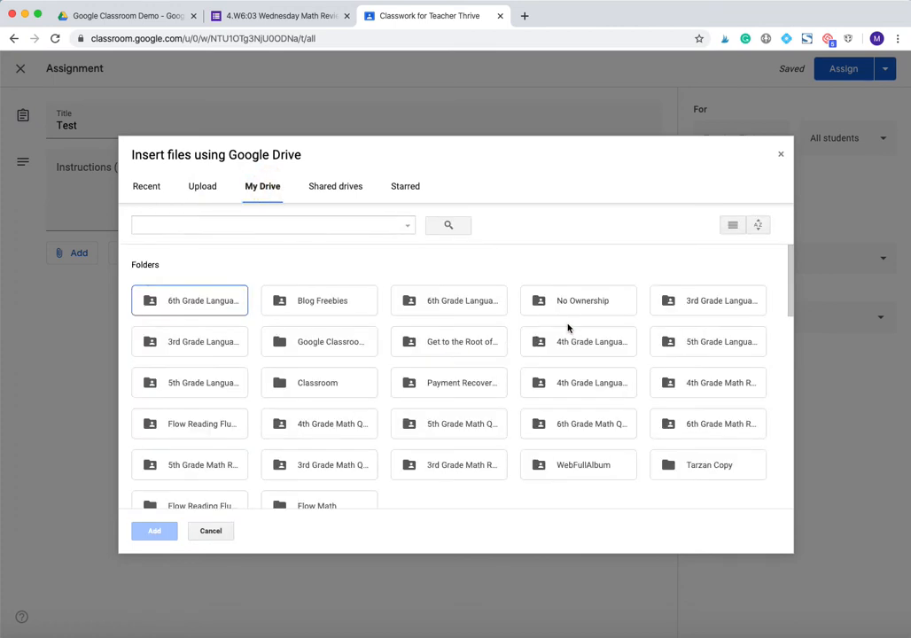
{"action": "double_click", "coordinate": [332, 345]}
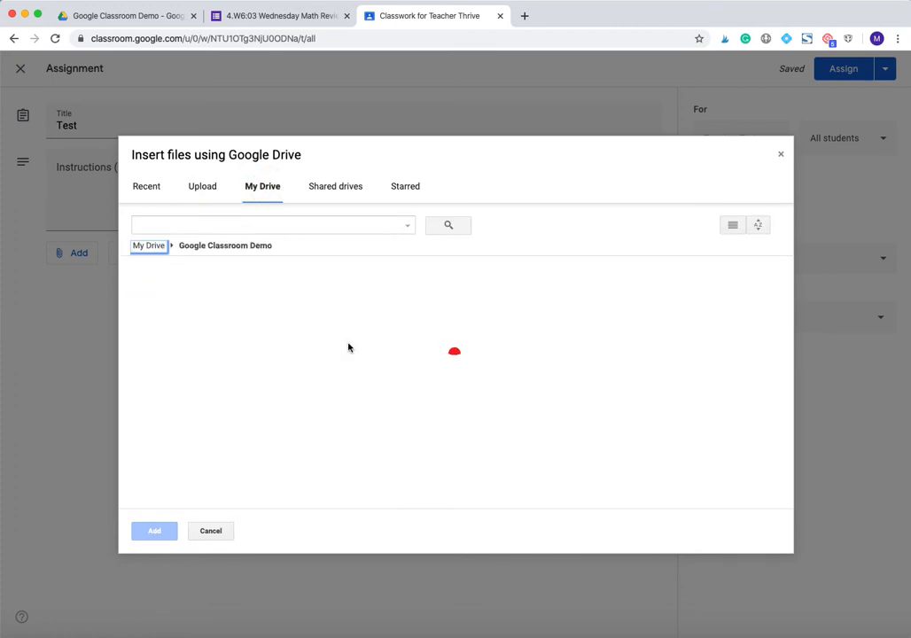
{"action": "double_click", "coordinate": [190, 366]}
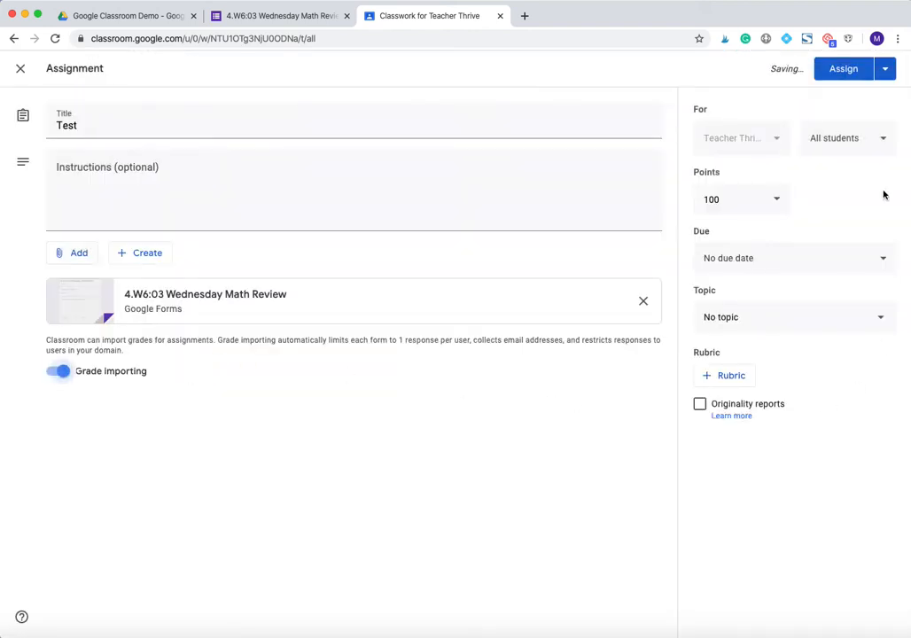
Check the recipient list and post the Test assignment to all students.
{"action": "left_click", "coordinate": [881, 140]}
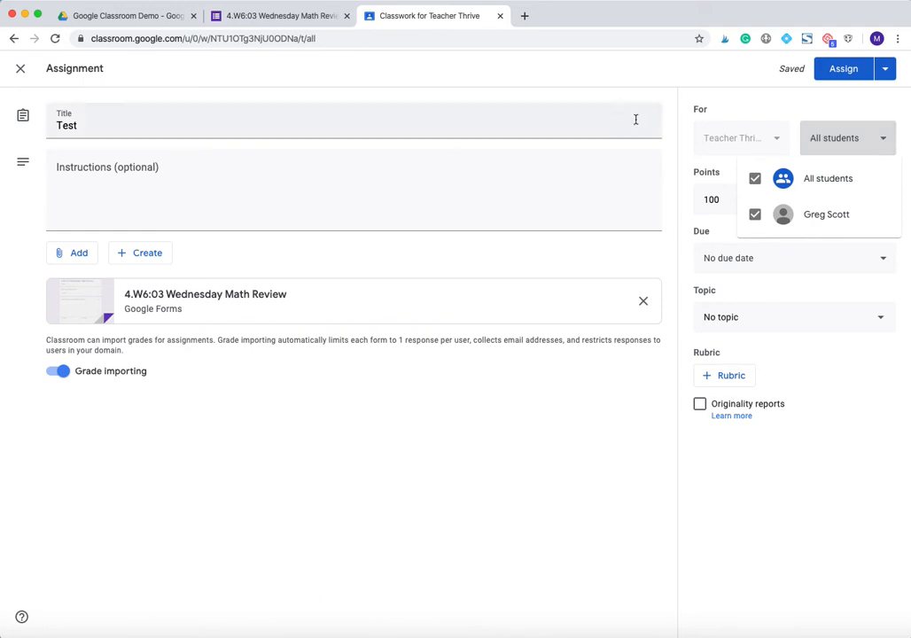
{"action": "left_click", "coordinate": [743, 203]}
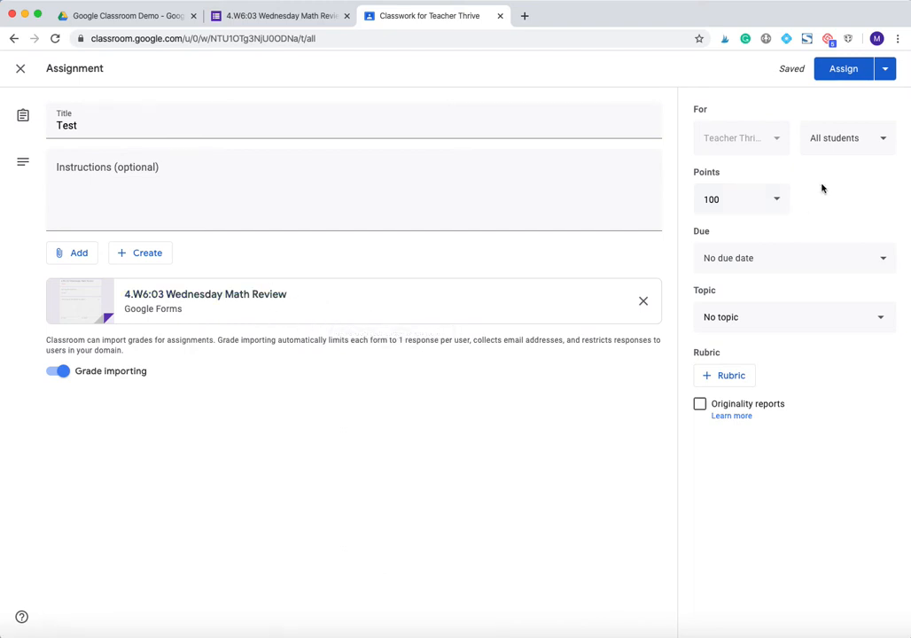
{"action": "left_click", "coordinate": [844, 71]}
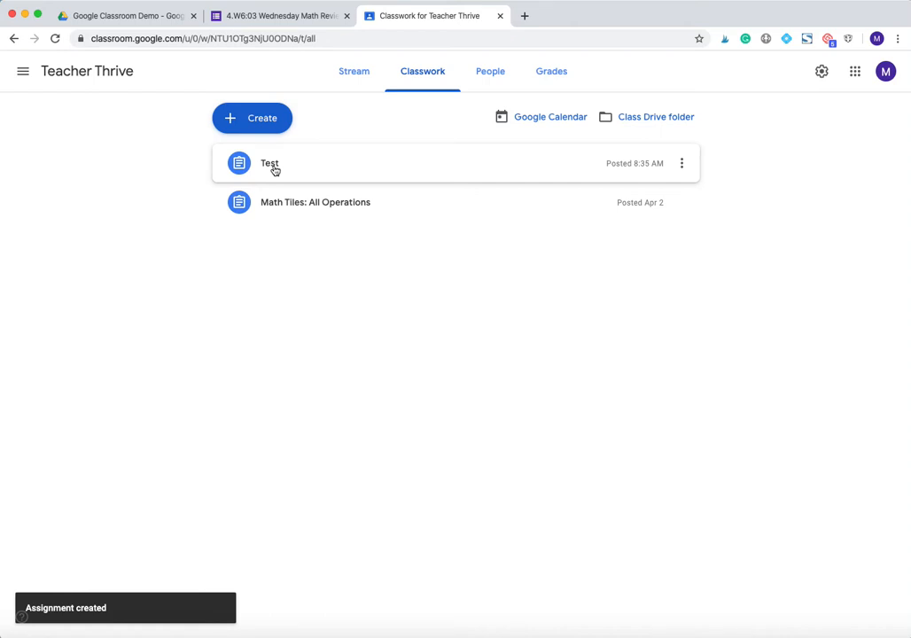
Switch from the teacher account to the student account in Google Classroom.
{"action": "left_click", "coordinate": [290, 17]}
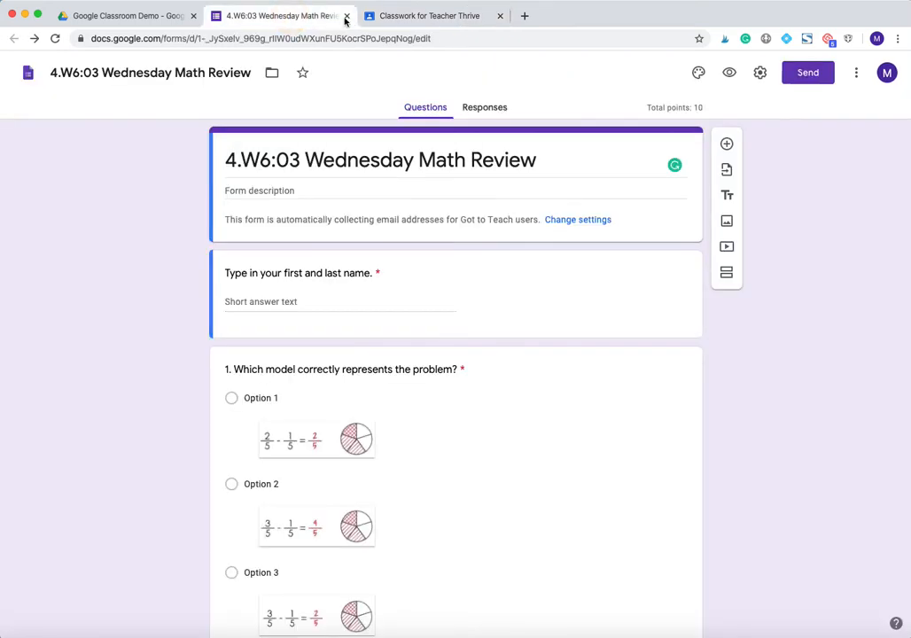
{"action": "left_click", "coordinate": [406, 15]}
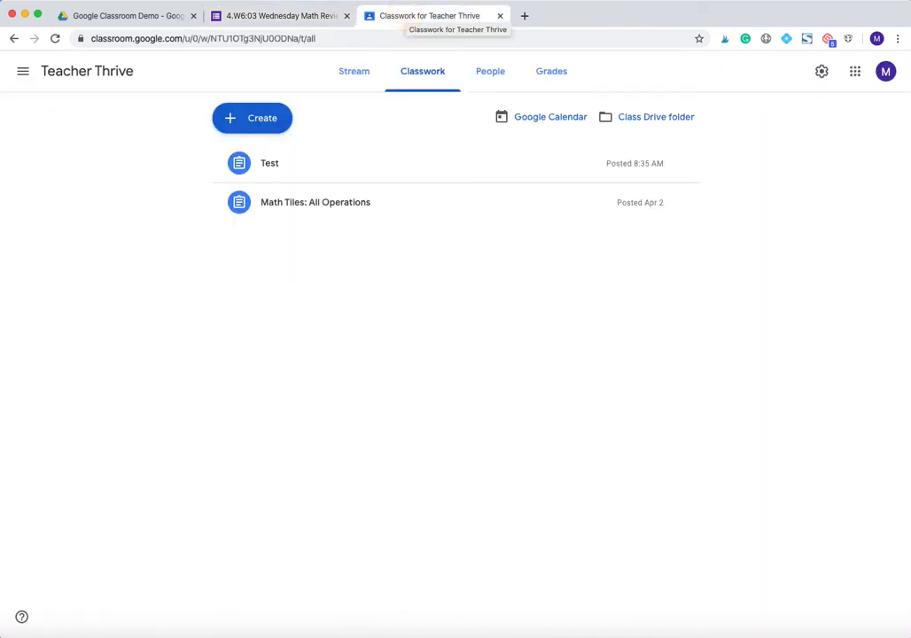
{"action": "left_click", "coordinate": [885, 72]}
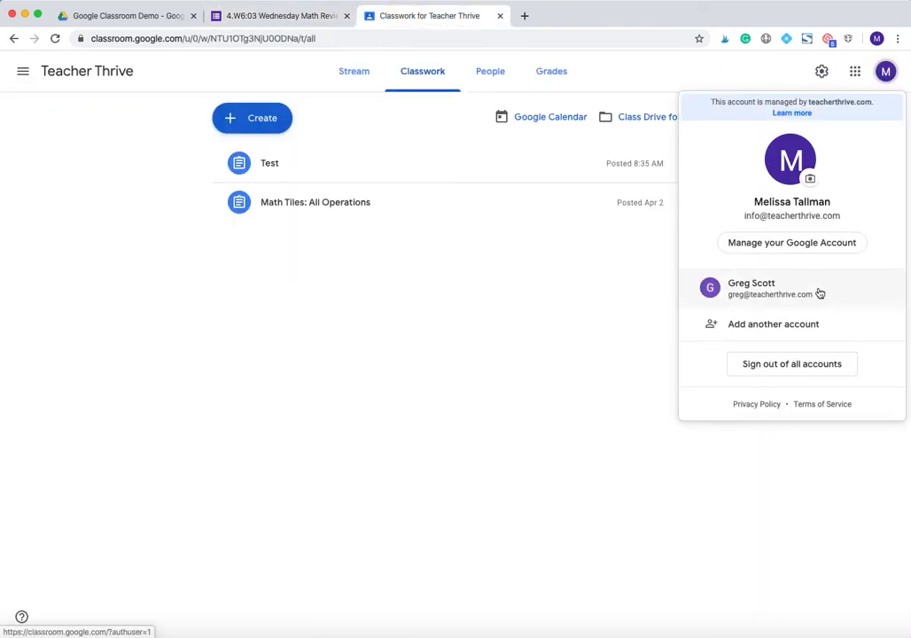
{"action": "left_click", "coordinate": [751, 287]}
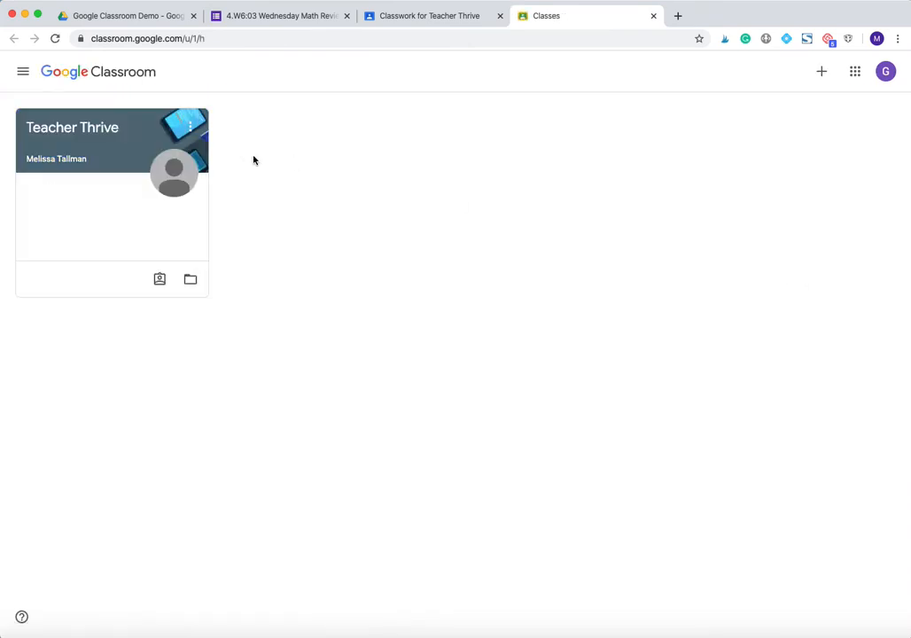
Open the math review form attached to the Test assignment in the Teacher Thrive class's classwork.
{"action": "left_click", "coordinate": [59, 132]}
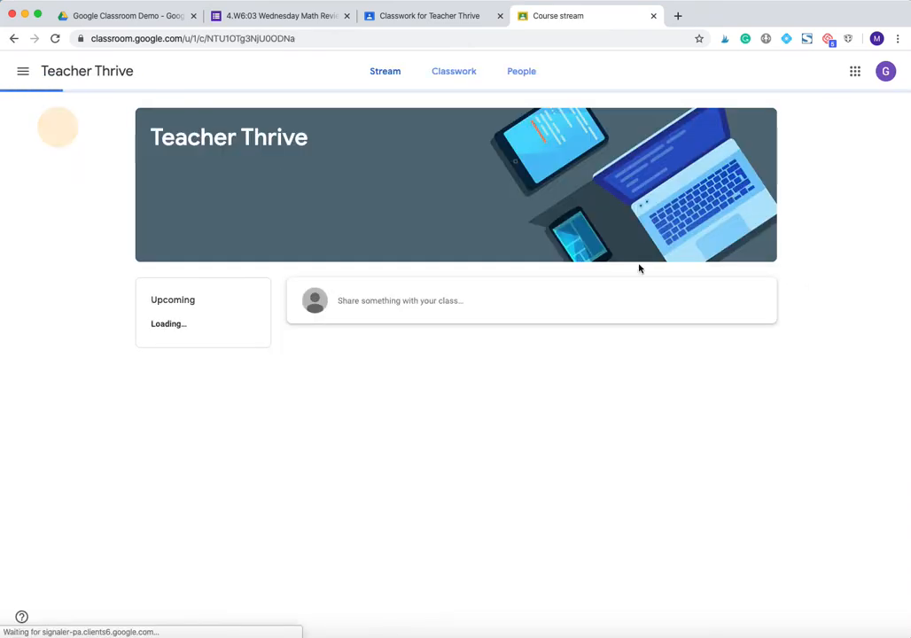
{"action": "left_click", "coordinate": [450, 75]}
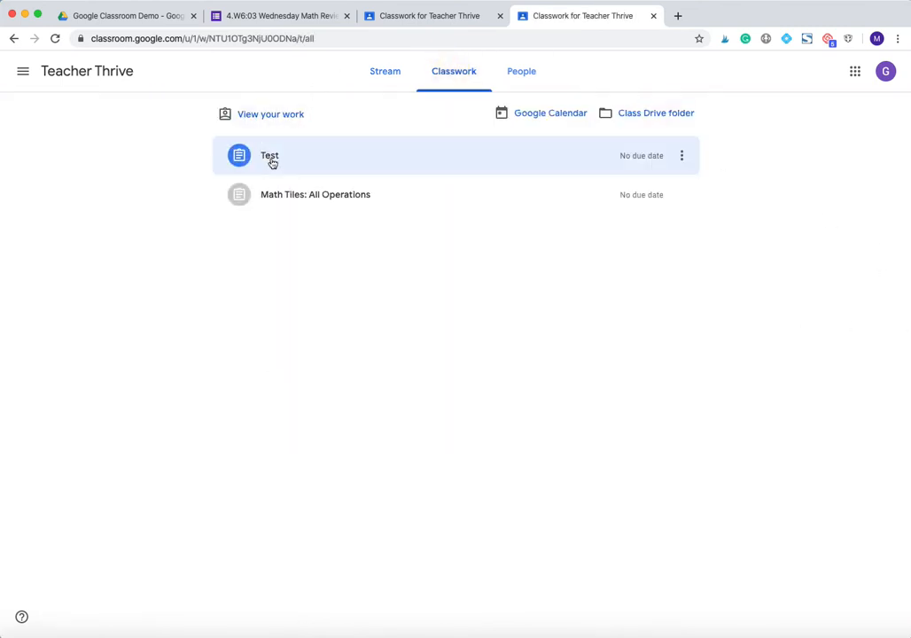
{"action": "left_click", "coordinate": [271, 158]}
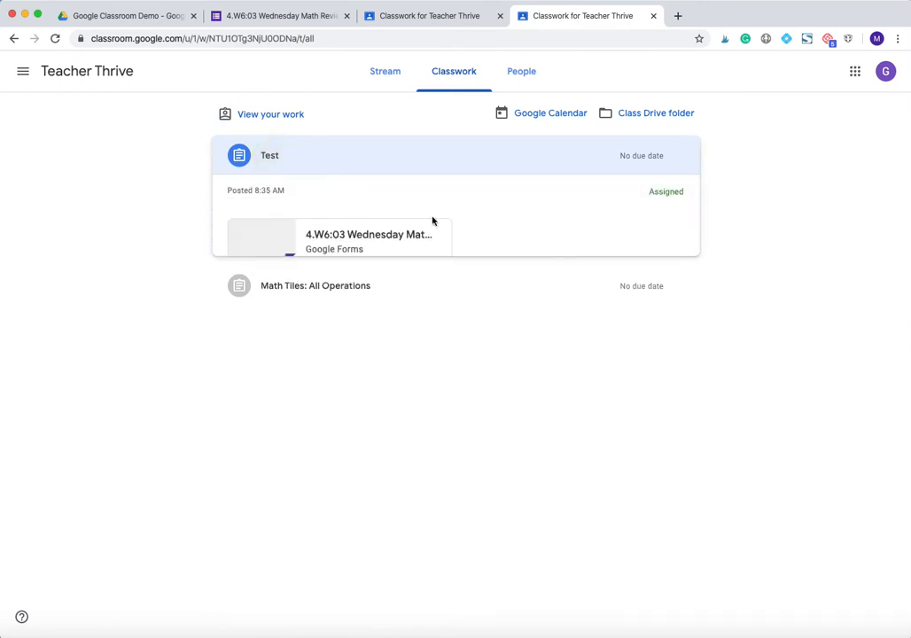
{"action": "left_click", "coordinate": [342, 237]}
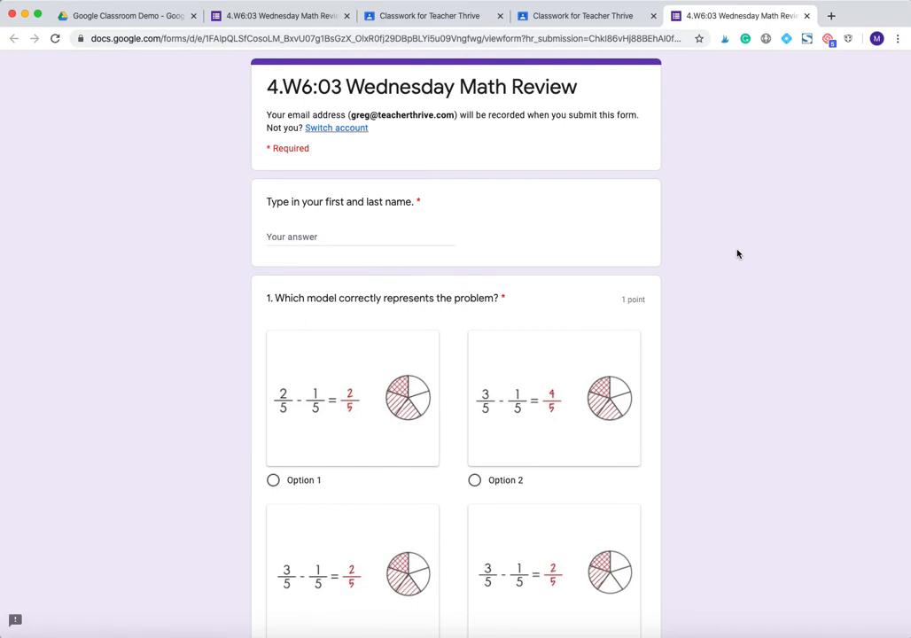
Enter "test" as the answer to the first and last name question.
{"action": "left_click", "coordinate": [283, 237]}
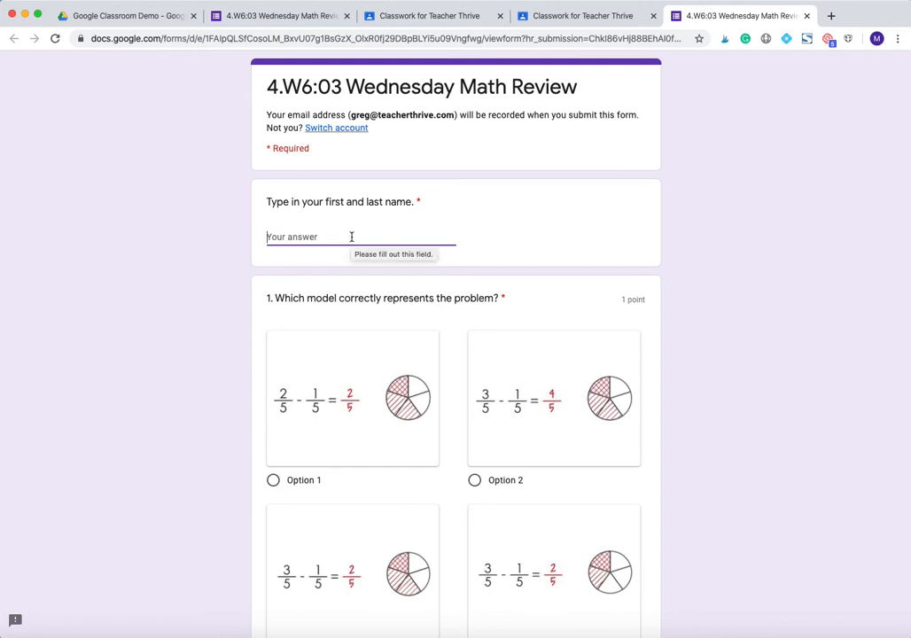
{"action": "scroll", "coordinate": [674, 273], "scroll_direction": "down", "scroll_amount": 2}
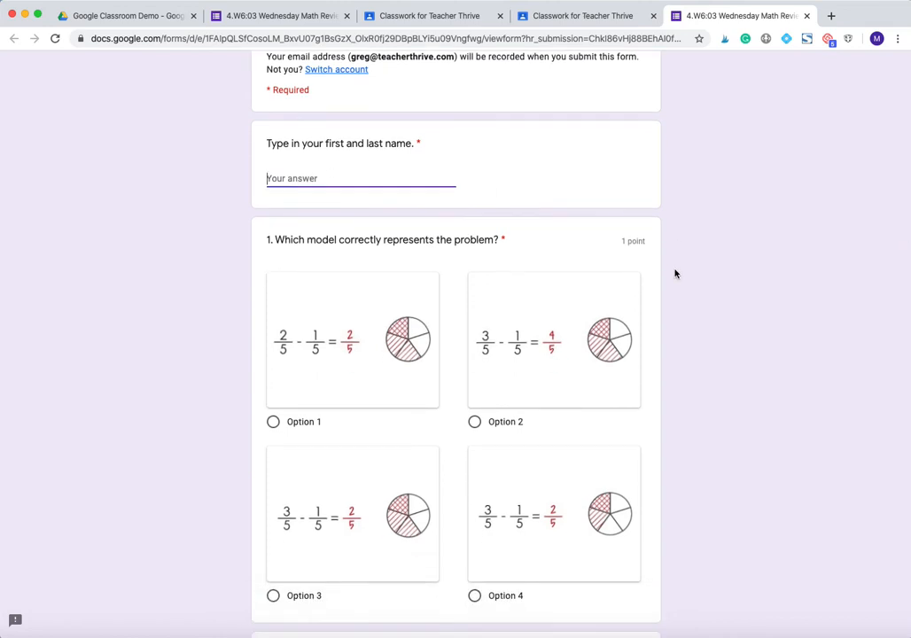
{"action": "type", "text": "test"}
Answer question 1 with Option 1 and question 2 on lines of symmetry with 6.
{"action": "scroll", "coordinate": [773, 320], "scroll_direction": "down", "scroll_amount": 2}
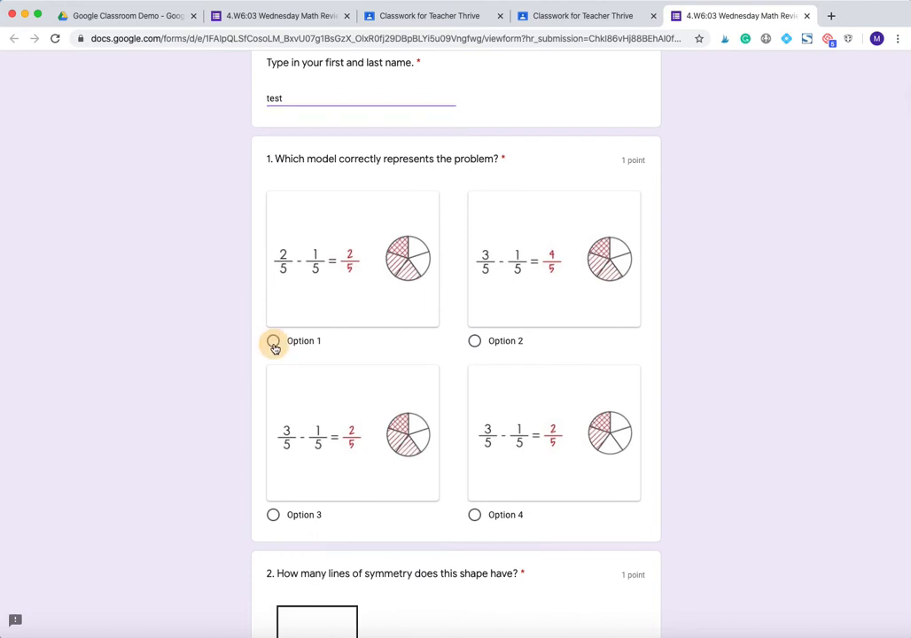
{"action": "left_click", "coordinate": [275, 348]}
{"action": "scroll", "coordinate": [739, 364], "scroll_direction": "down", "scroll_amount": 2}
{"action": "scroll", "coordinate": [289, 539], "scroll_direction": "down", "scroll_amount": 1}
{"action": "left_click", "coordinate": [274, 544]}
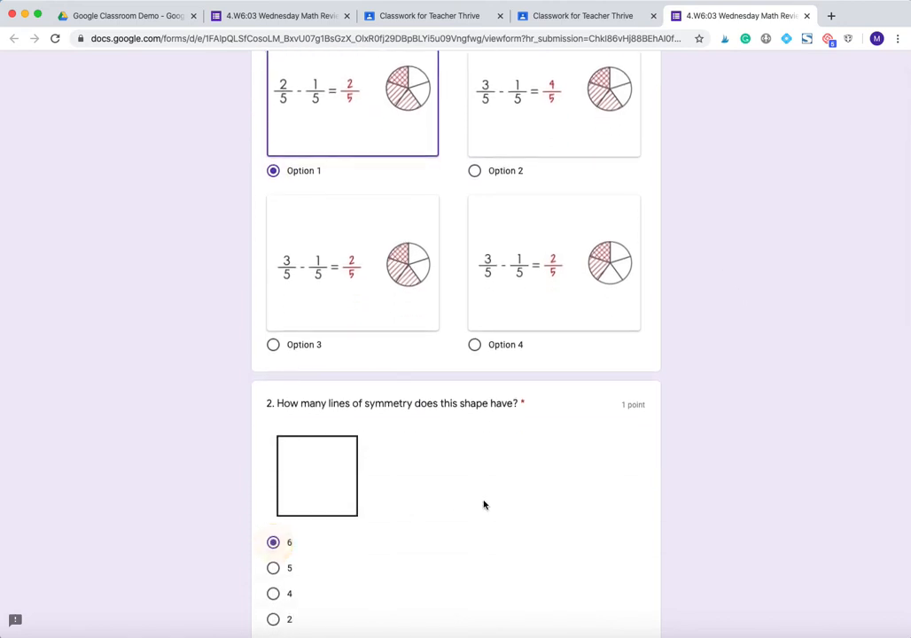
Answer question 3 by marking 7/100 for Fraction, 7/10 for Decimal and 0.007 for Word Form.
{"action": "scroll", "coordinate": [272, 550], "scroll_direction": "down", "scroll_amount": 3}
{"action": "scroll", "coordinate": [301, 532], "scroll_direction": "down", "scroll_amount": 3}
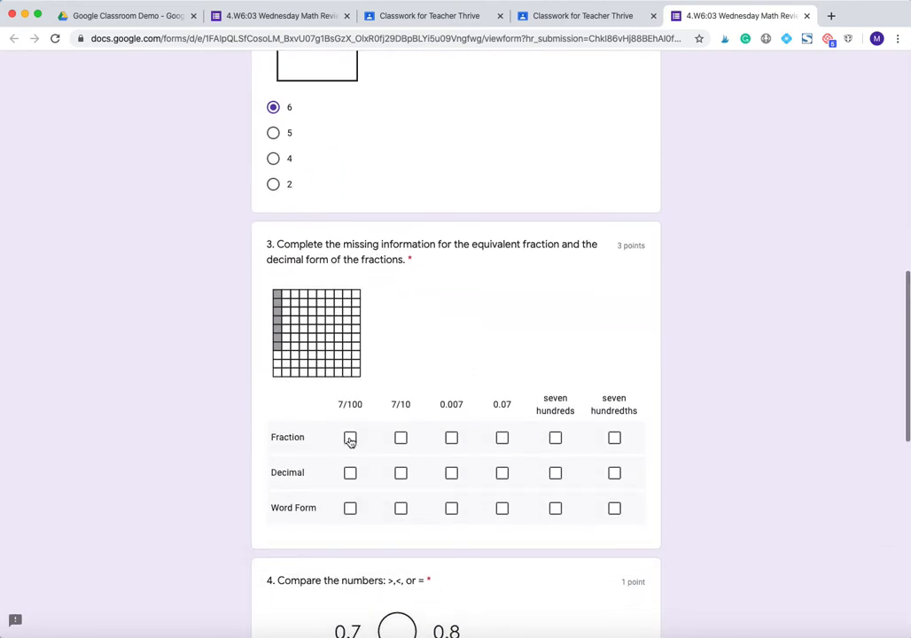
{"action": "left_click", "coordinate": [350, 437]}
{"action": "left_click", "coordinate": [400, 472]}
{"action": "left_click", "coordinate": [450, 508]}
Answer question 4, comparing 0.7 and 0.8, with the < option.
{"action": "scroll", "coordinate": [535, 525], "scroll_direction": "down", "scroll_amount": 3}
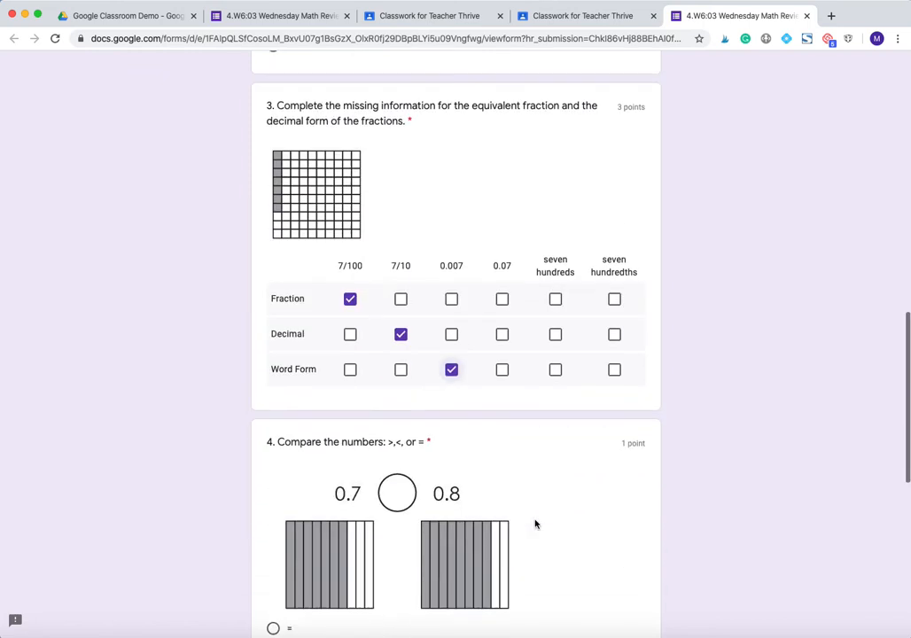
{"action": "scroll", "coordinate": [273, 542], "scroll_direction": "down", "scroll_amount": 2}
{"action": "left_click", "coordinate": [273, 459]}
{"action": "scroll", "coordinate": [310, 460], "scroll_direction": "down", "scroll_amount": 3}
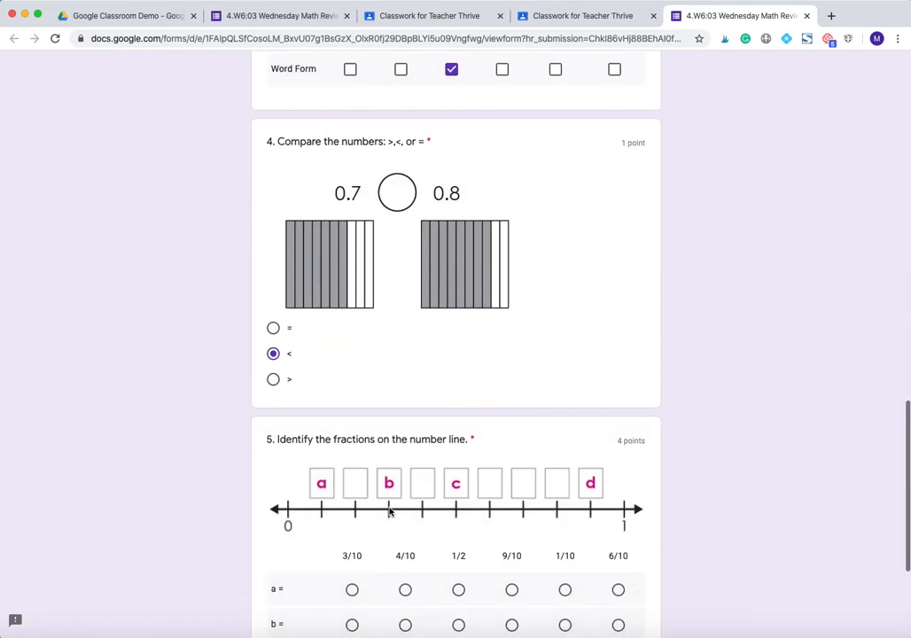
Answer question 5 with a = 3/10, b = 4/10, c = 1/2 and d = 9/10, and submit the quiz.
{"action": "left_click", "coordinate": [351, 541]}
{"action": "left_click", "coordinate": [405, 577]}
{"action": "scroll", "coordinate": [407, 577], "scroll_direction": "down", "scroll_amount": 2}
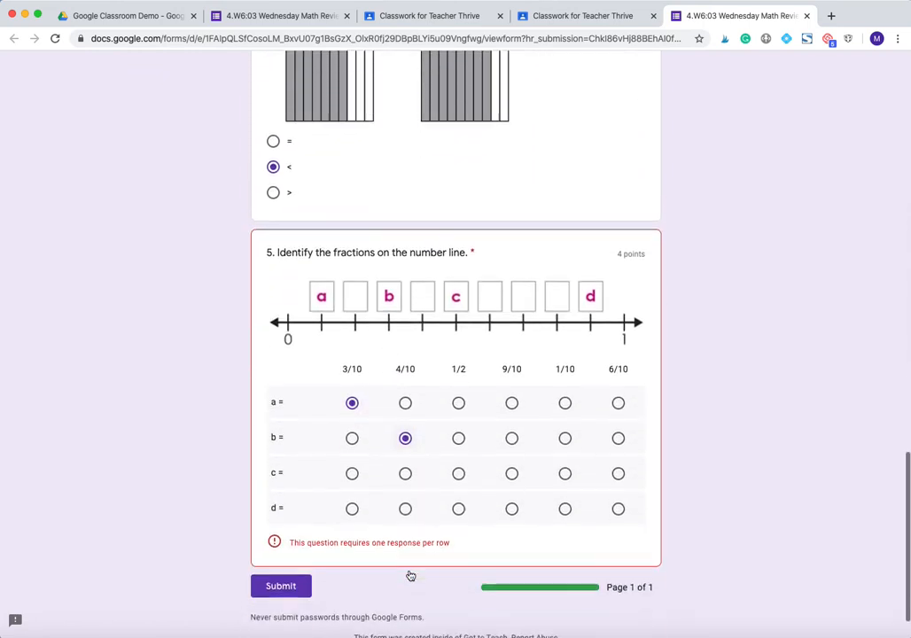
{"action": "left_click", "coordinate": [459, 434]}
{"action": "left_click", "coordinate": [513, 473]}
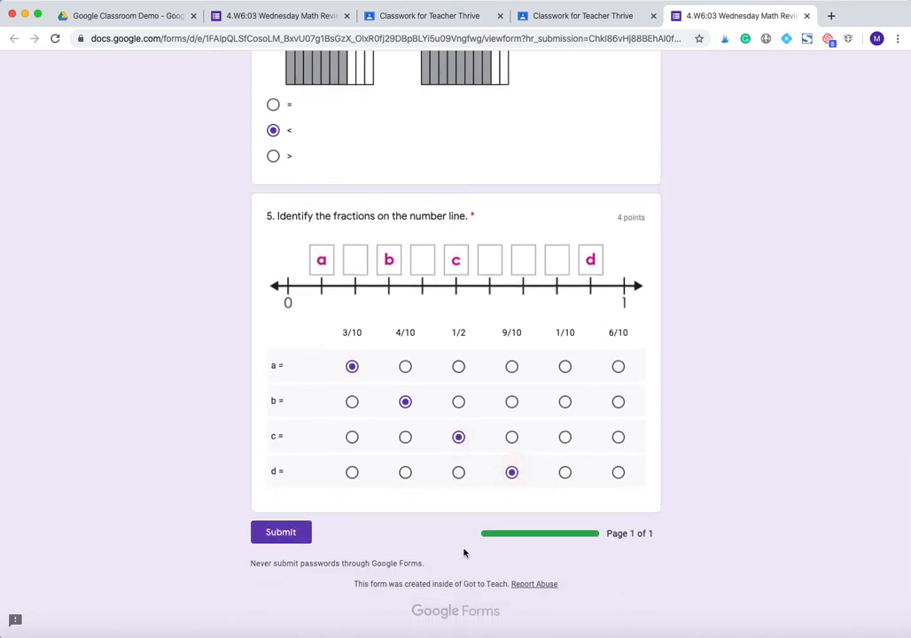
{"action": "left_click", "coordinate": [280, 535]}
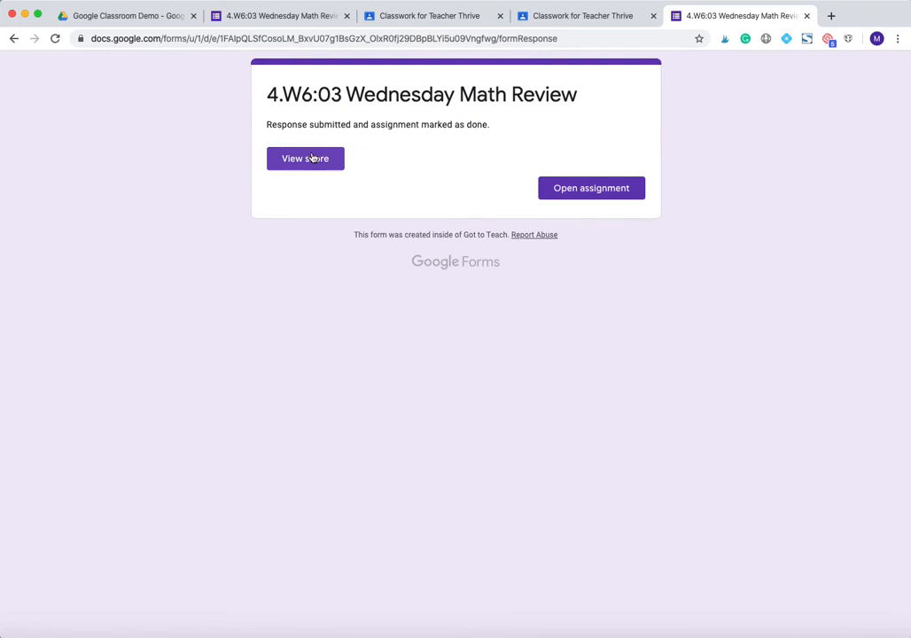
View the submitted quiz's score, and close the score page and the quiz form.
{"action": "left_click", "coordinate": [310, 158]}
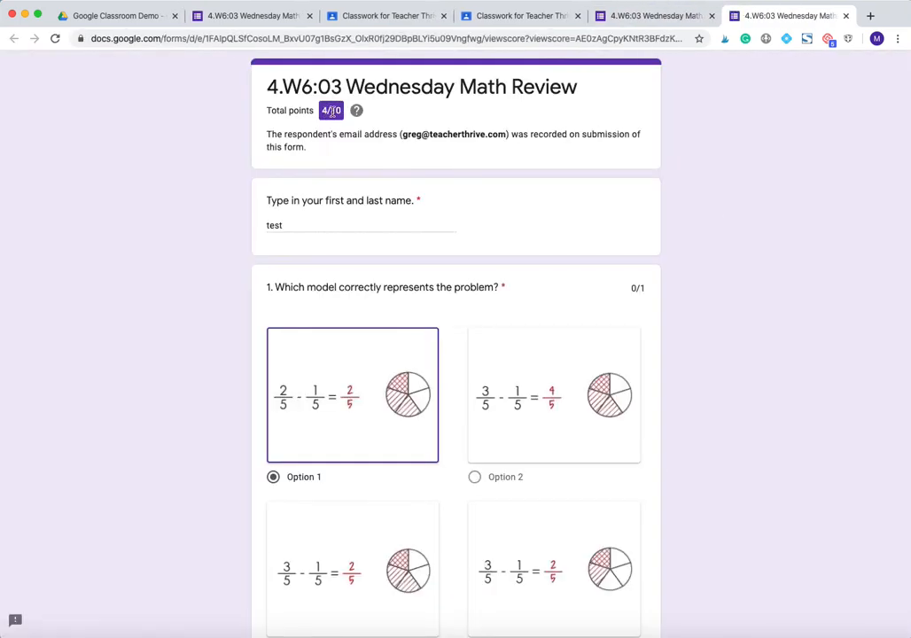
{"action": "left_click", "coordinate": [845, 16]}
{"action": "left_click", "coordinate": [801, 16]}
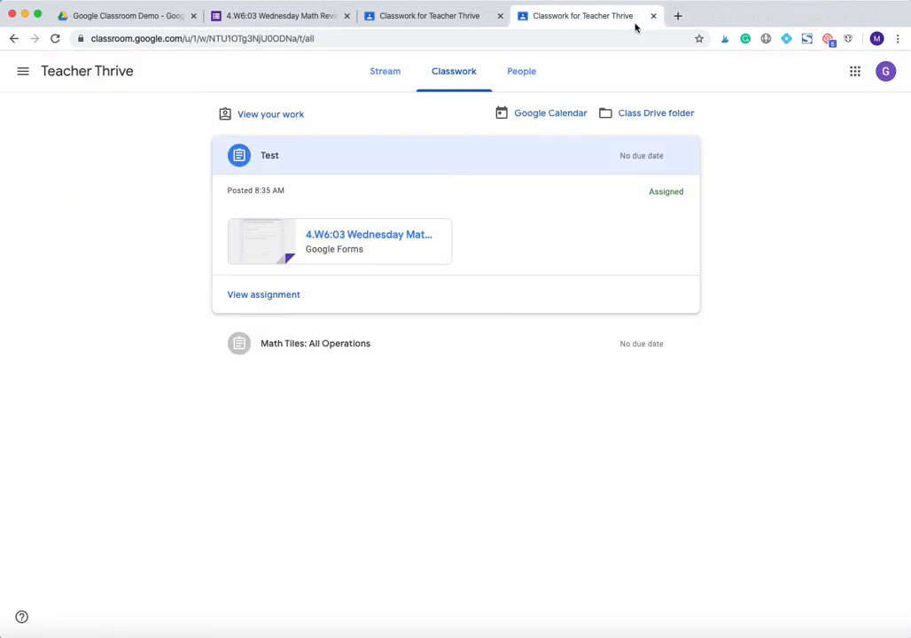
Switch Classroom from the student account to the default teacher account and close the student's Classwork page.
{"action": "left_click", "coordinate": [886, 75]}
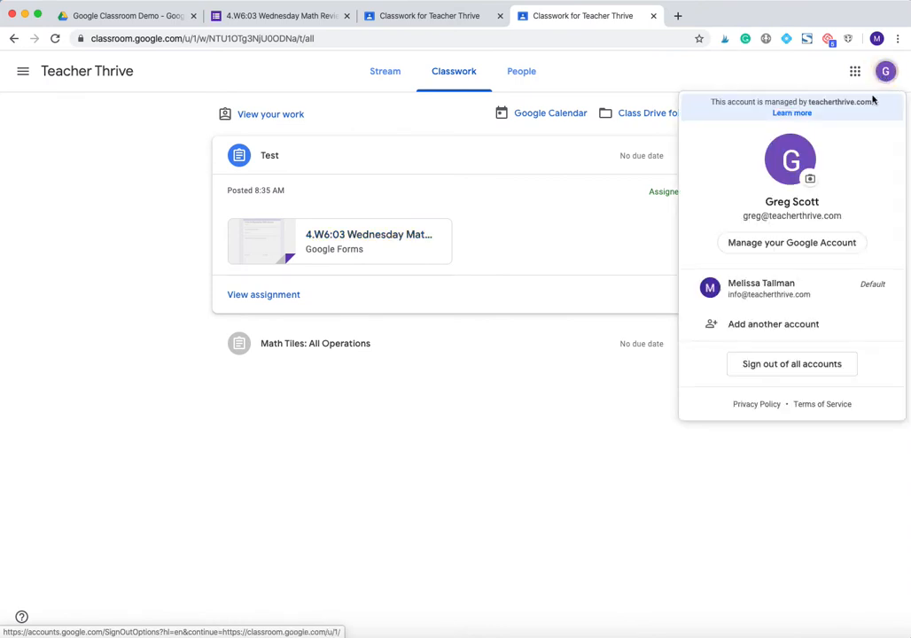
{"action": "left_click", "coordinate": [784, 293]}
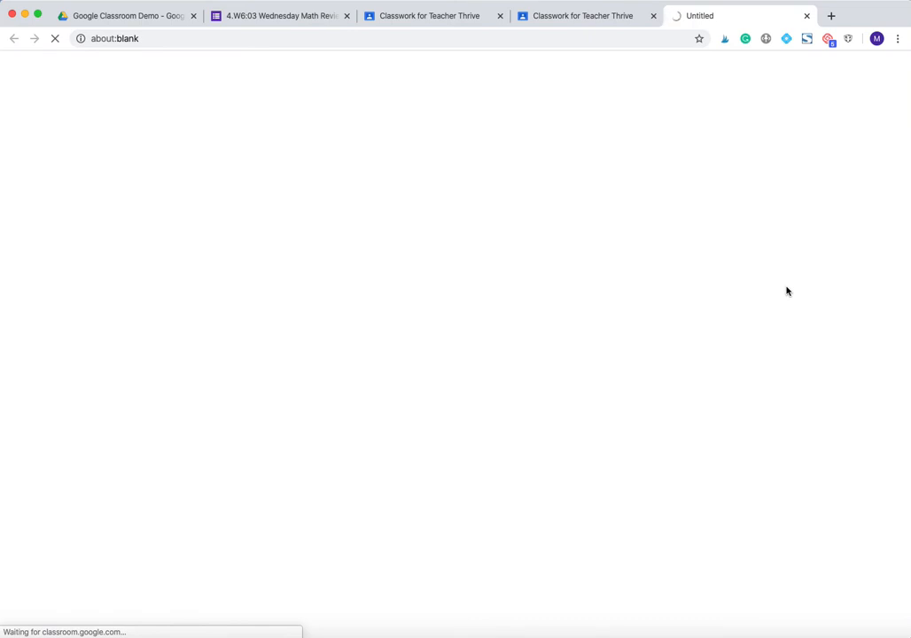
{"action": "left_click", "coordinate": [563, 19]}
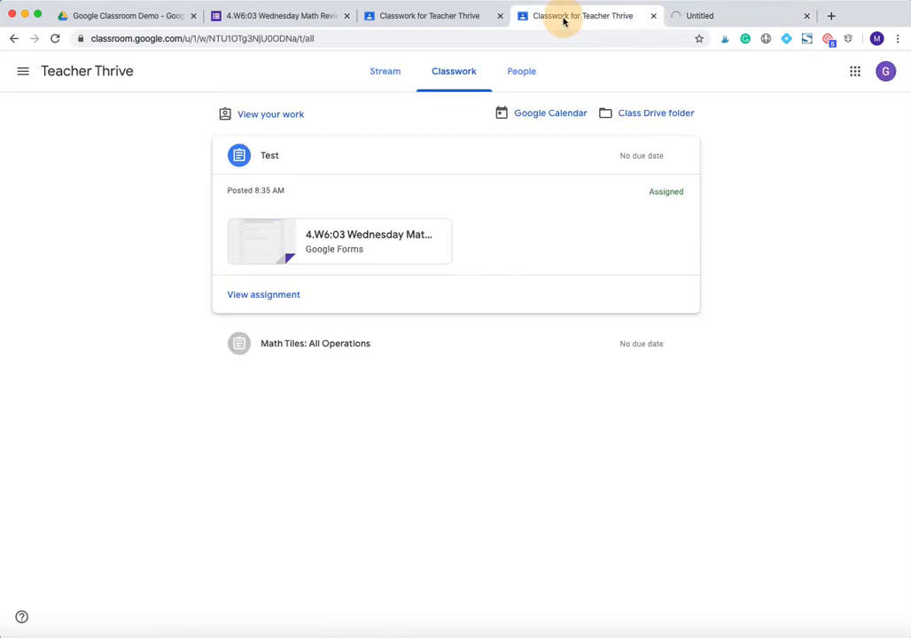
{"action": "left_click", "coordinate": [653, 19]}
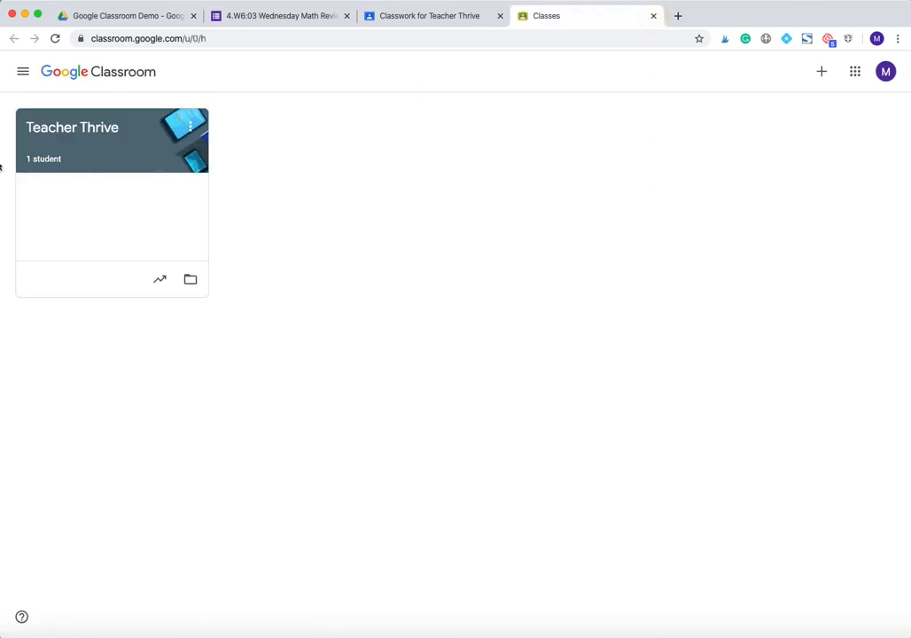
Open the turned-in student work for the Test assignment in the Teacher Thrive class.
{"action": "left_click", "coordinate": [51, 134]}
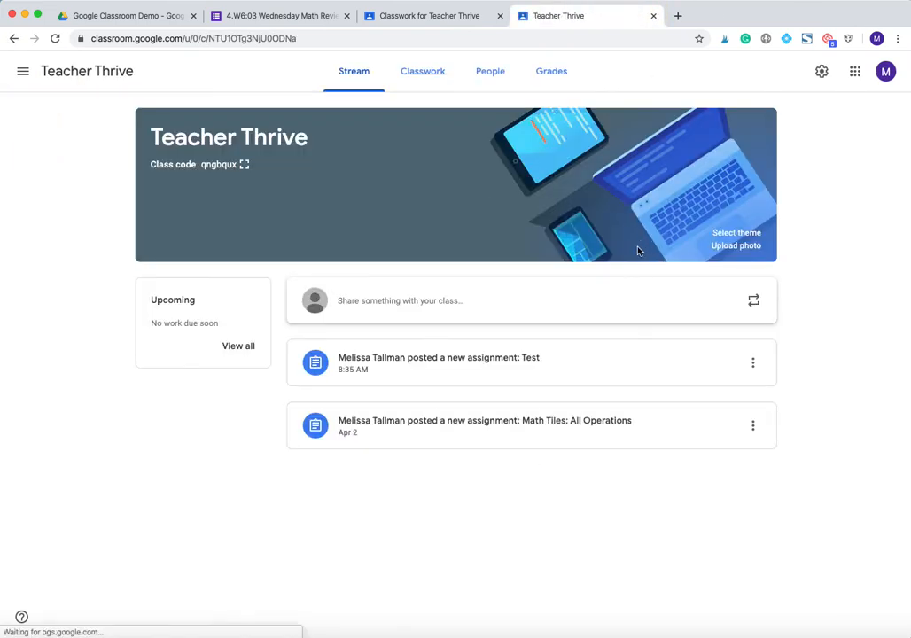
{"action": "left_click", "coordinate": [420, 75]}
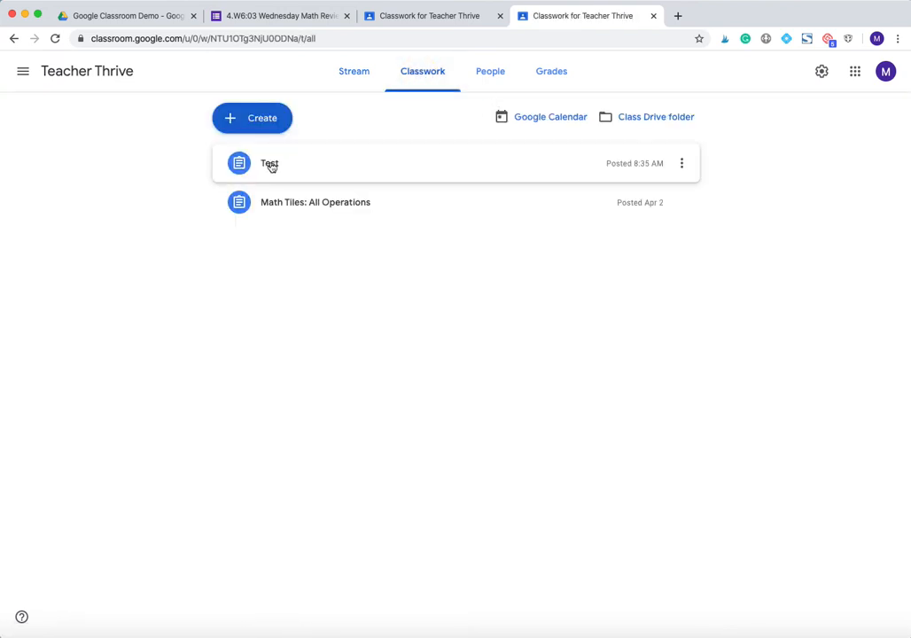
{"action": "left_click", "coordinate": [271, 167]}
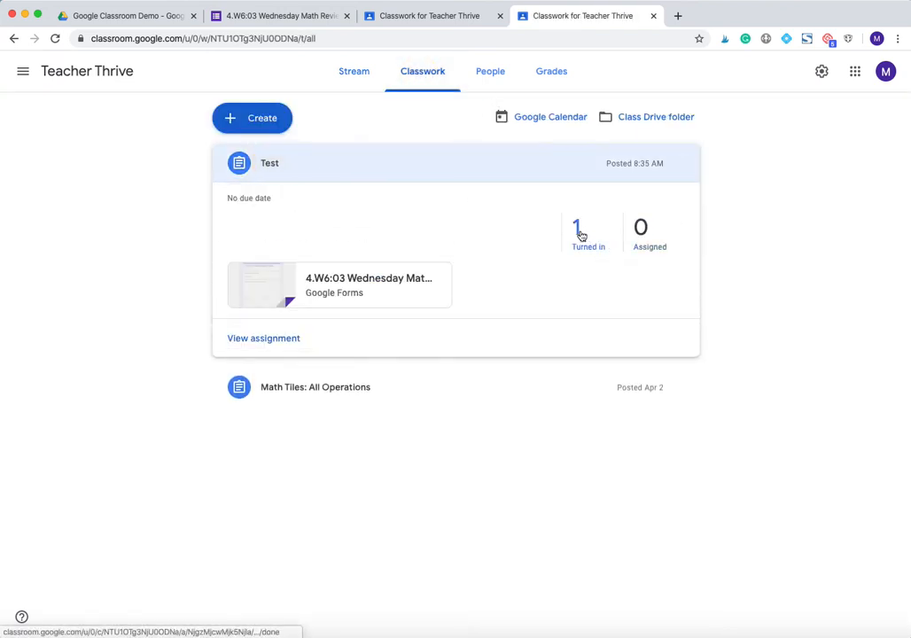
{"action": "left_click", "coordinate": [364, 280]}
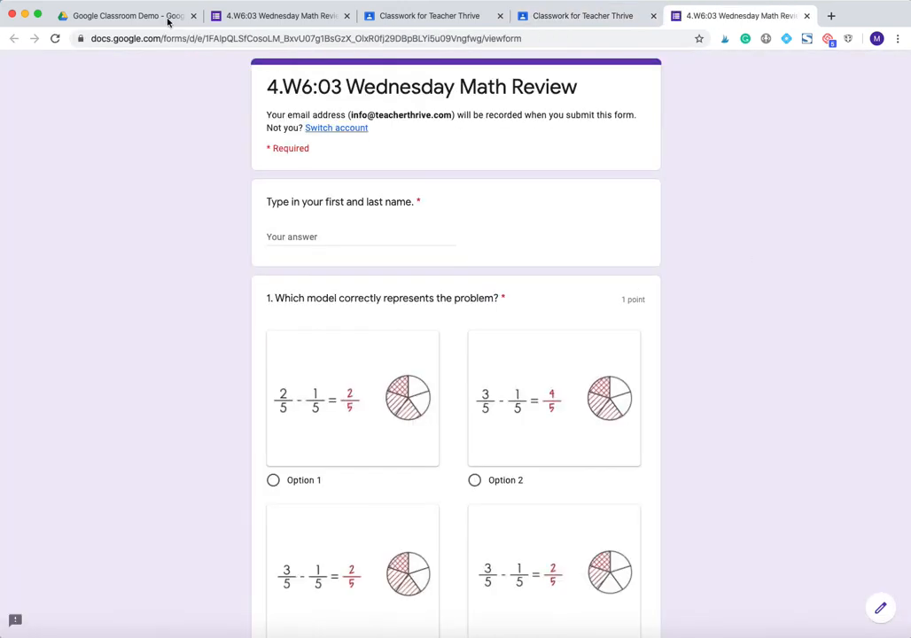
{"action": "left_click", "coordinate": [565, 23]}
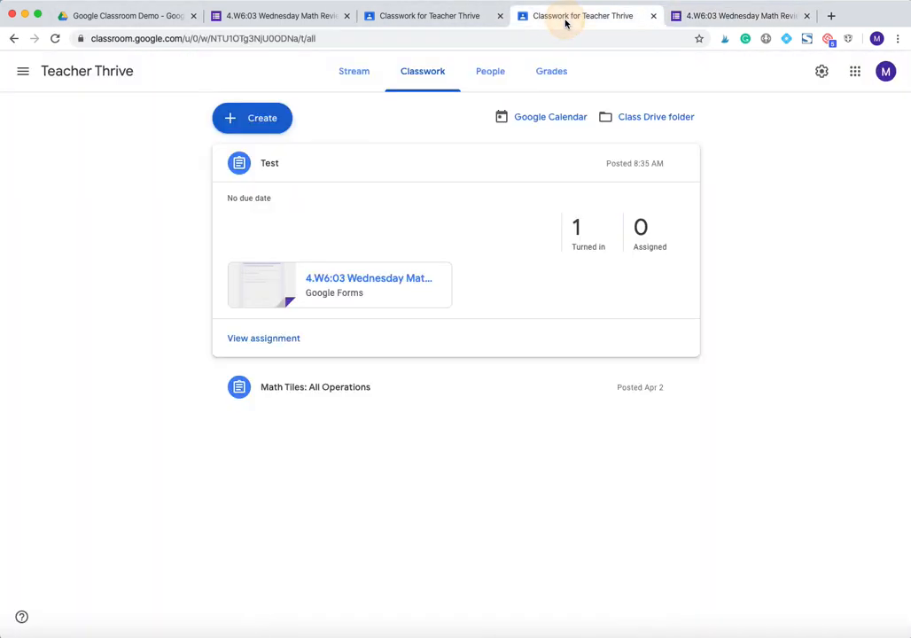
{"action": "left_click", "coordinate": [578, 229]}
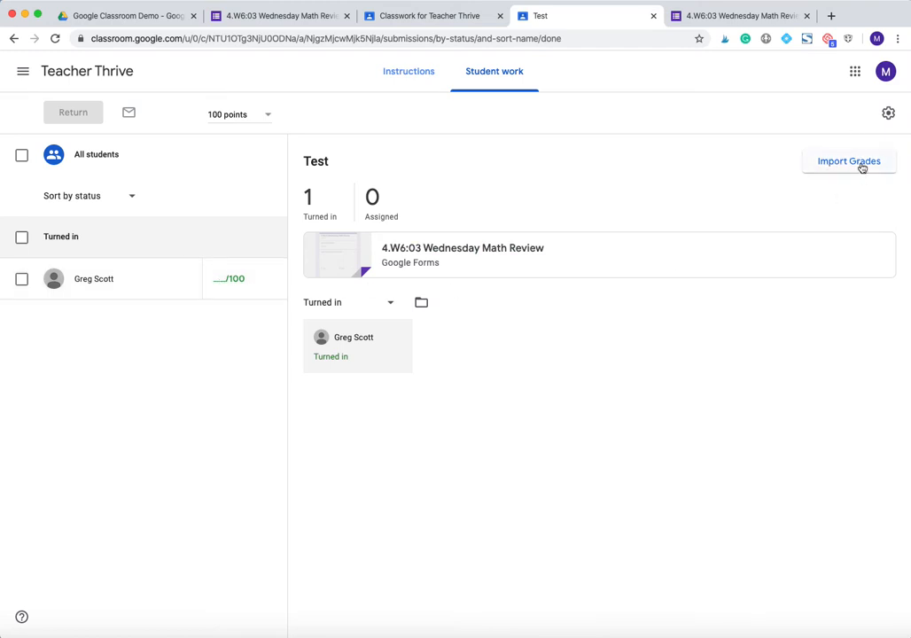
Check the quiz form's general settings for email collection and response limits, and return to the Test assignment's student work.
{"action": "left_click", "coordinate": [259, 17]}
{"action": "left_click", "coordinate": [760, 72]}
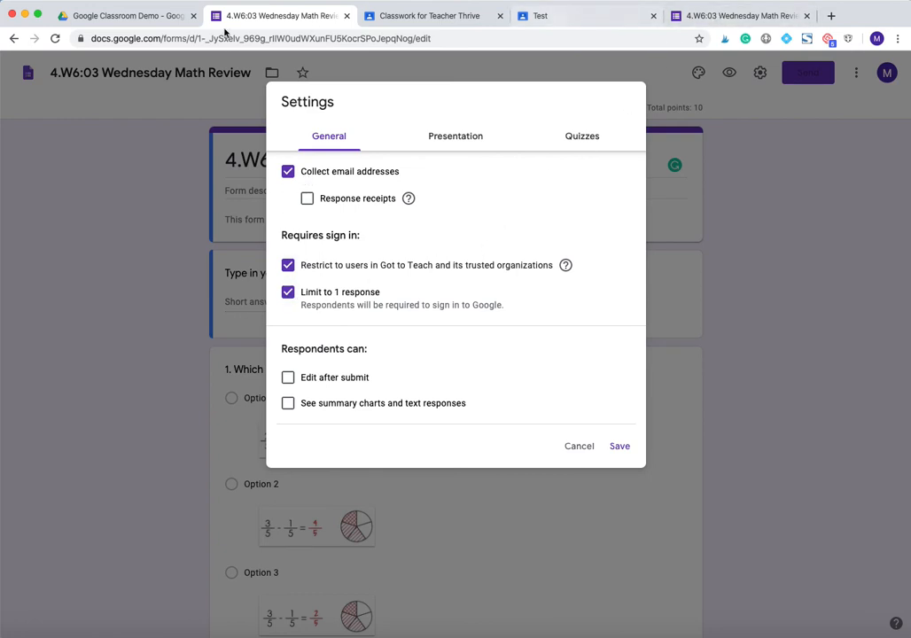
{"action": "left_click", "coordinate": [403, 18]}
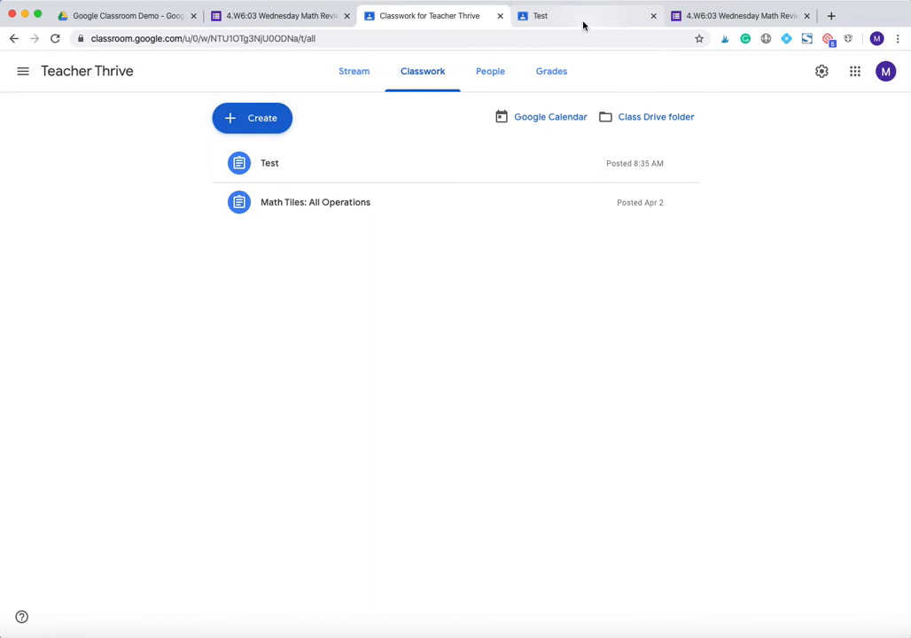
{"action": "left_click", "coordinate": [583, 20]}
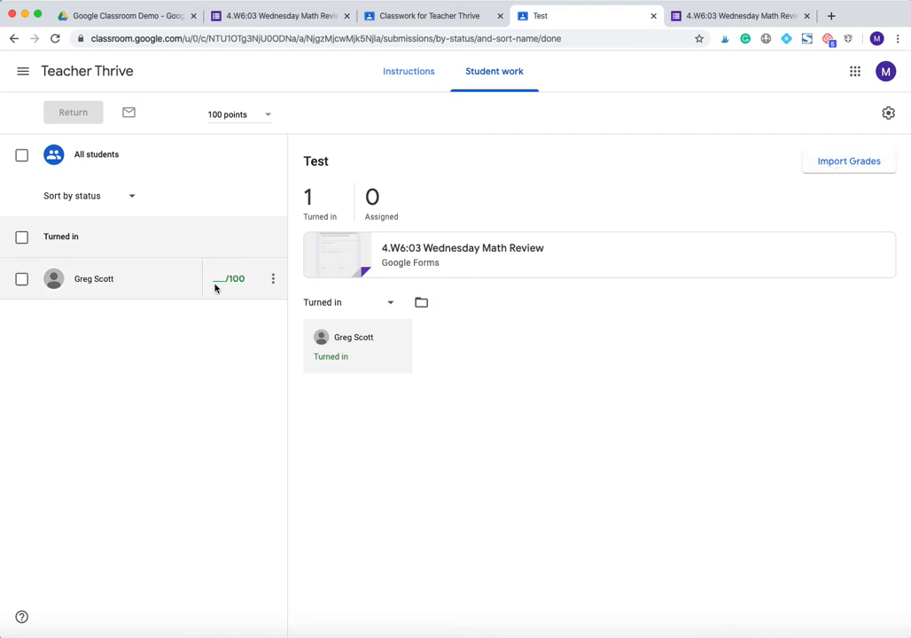
Import the quiz grades into the Test assignment and go back to its student work.
{"action": "left_click", "coordinate": [843, 164]}
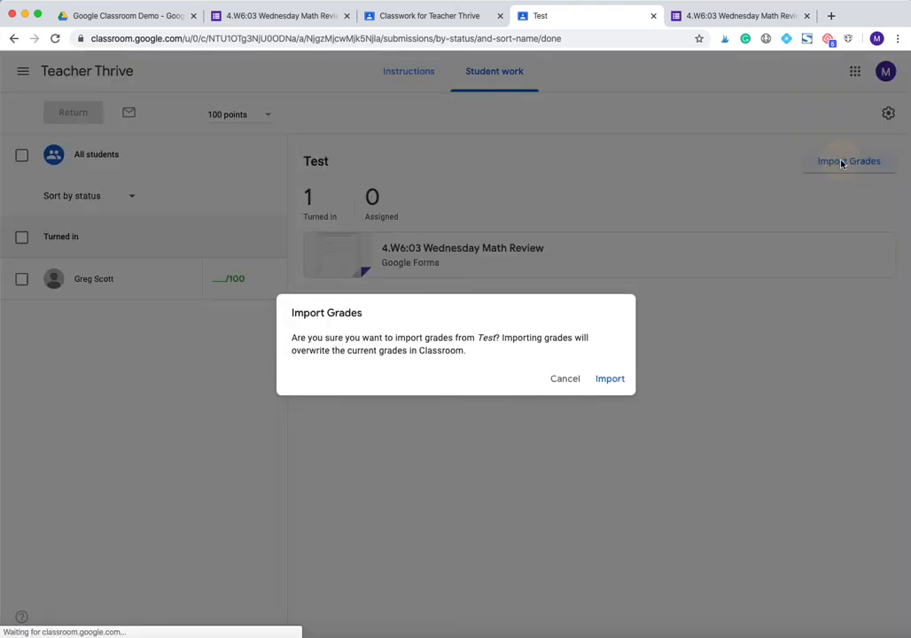
{"action": "left_click", "coordinate": [610, 381]}
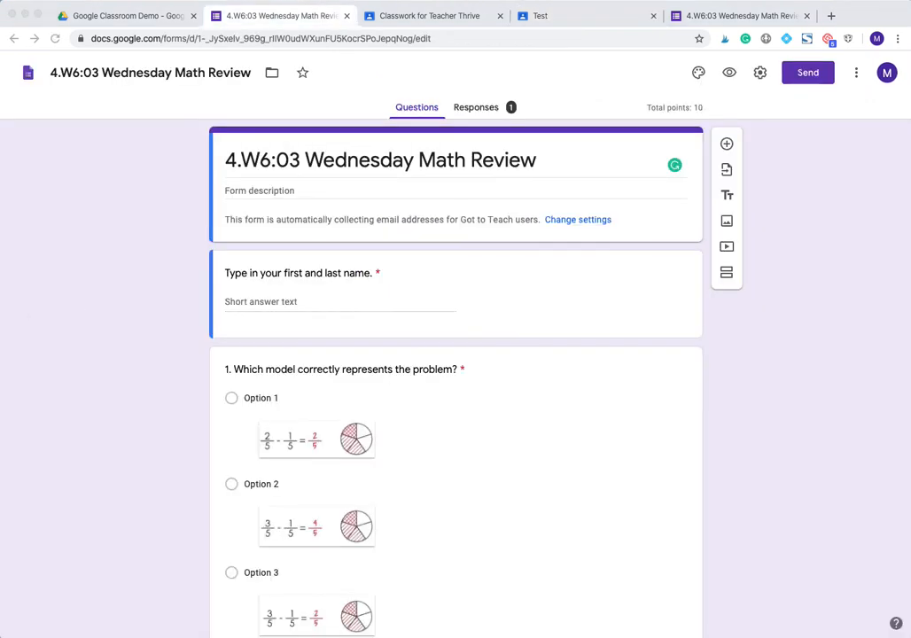
{"action": "left_click", "coordinate": [725, 17]}
{"action": "left_click", "coordinate": [595, 18]}
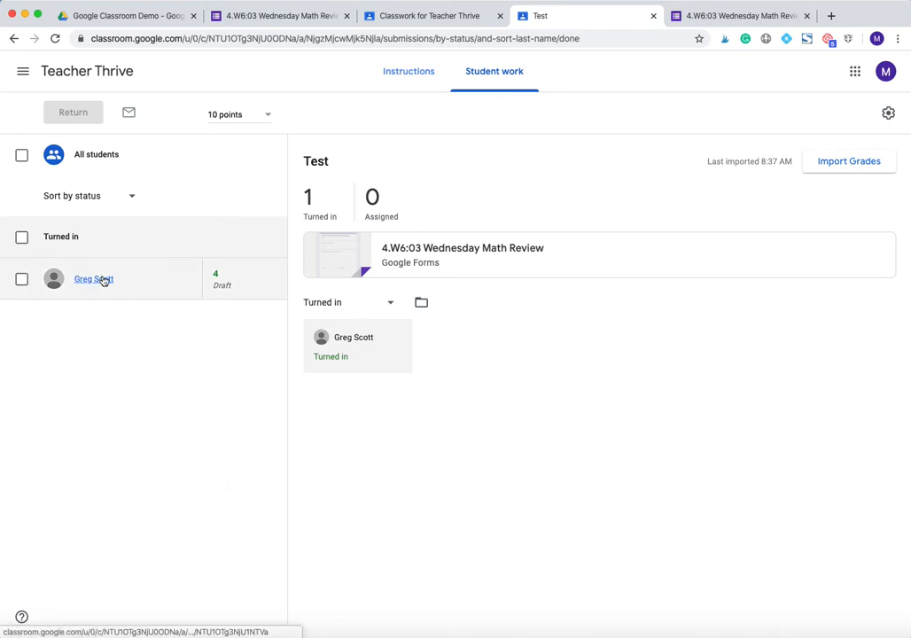
Review the response summary of the 4.W6:03 Wednesday Math Review form, including insights, frequently missed questions and scores.
{"action": "left_click", "coordinate": [303, 18]}
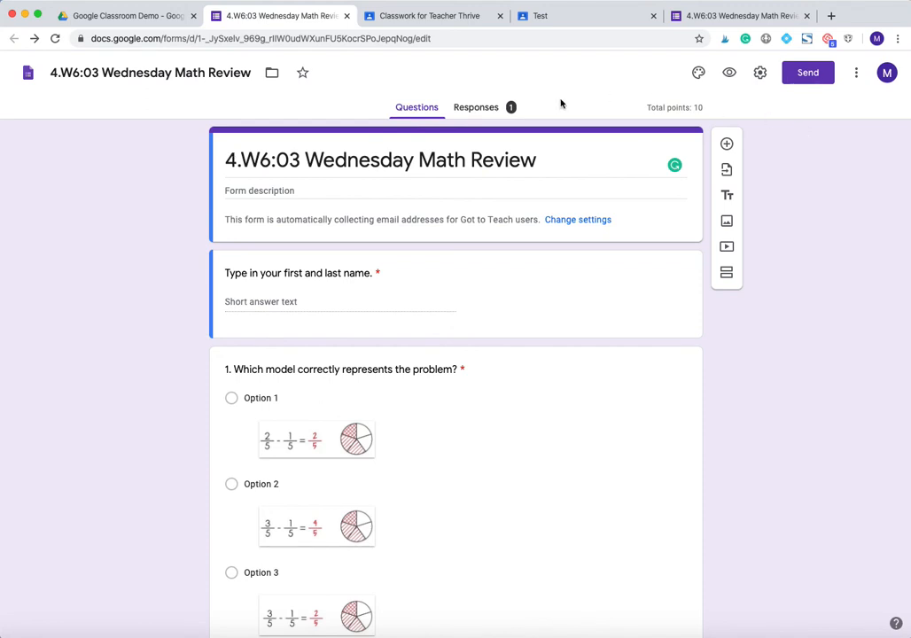
{"action": "left_click", "coordinate": [479, 107]}
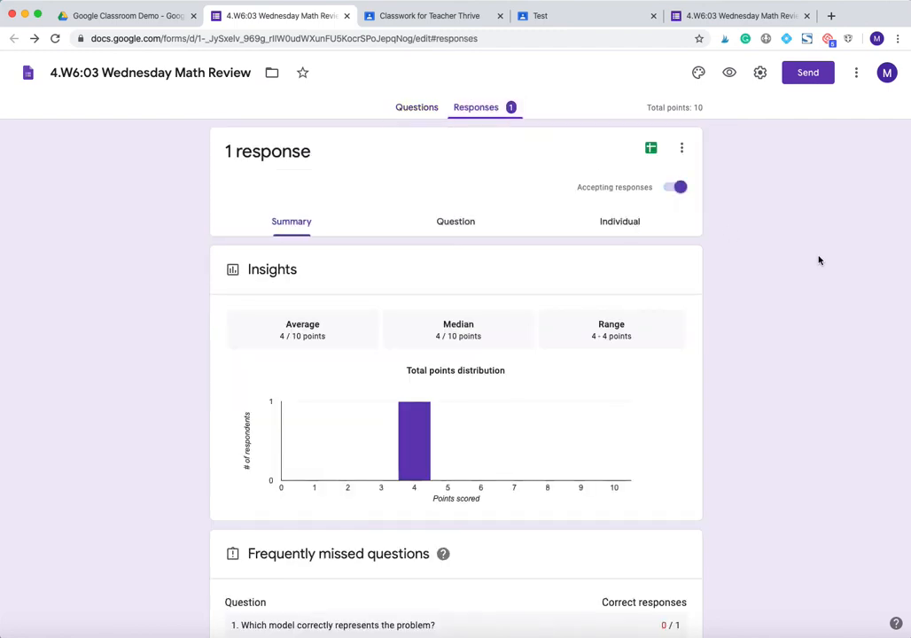
{"action": "scroll", "coordinate": [805, 256], "scroll_direction": "down", "scroll_amount": 4}
{"action": "scroll", "coordinate": [798, 264], "scroll_direction": "up", "scroll_amount": 4}
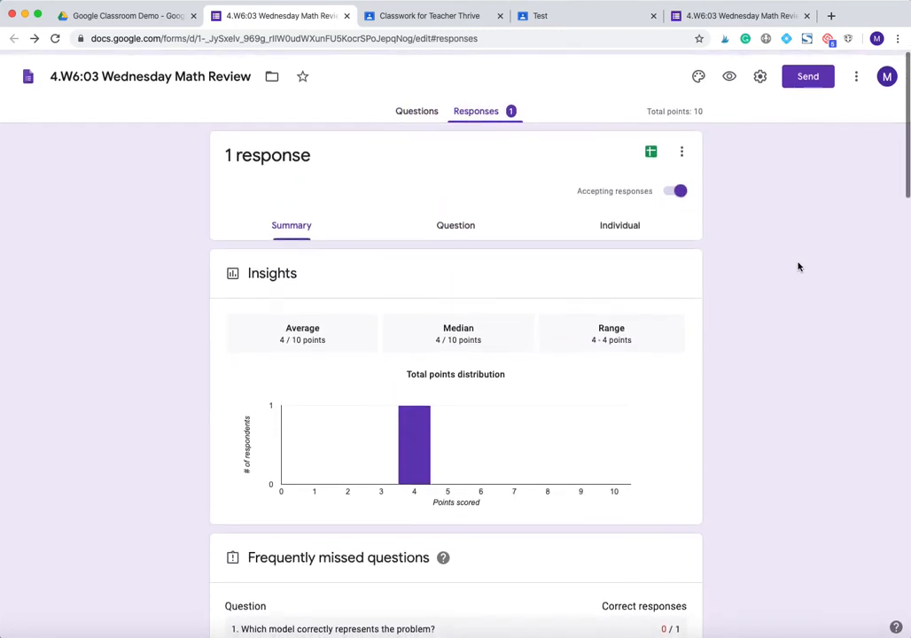
{"action": "scroll", "coordinate": [779, 264], "scroll_direction": "down", "scroll_amount": 6}
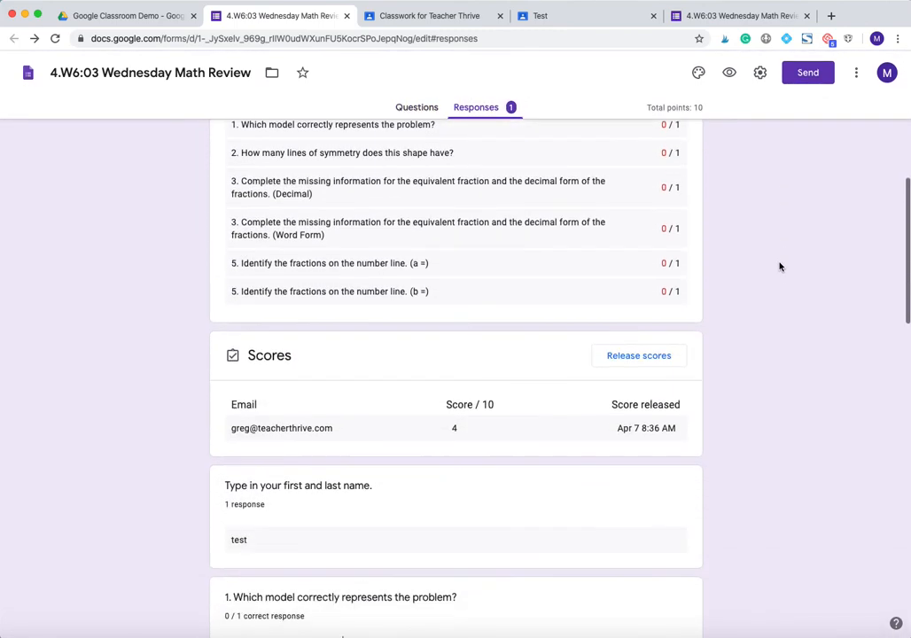
{"action": "scroll", "coordinate": [779, 266], "scroll_direction": "up", "scroll_amount": 10}
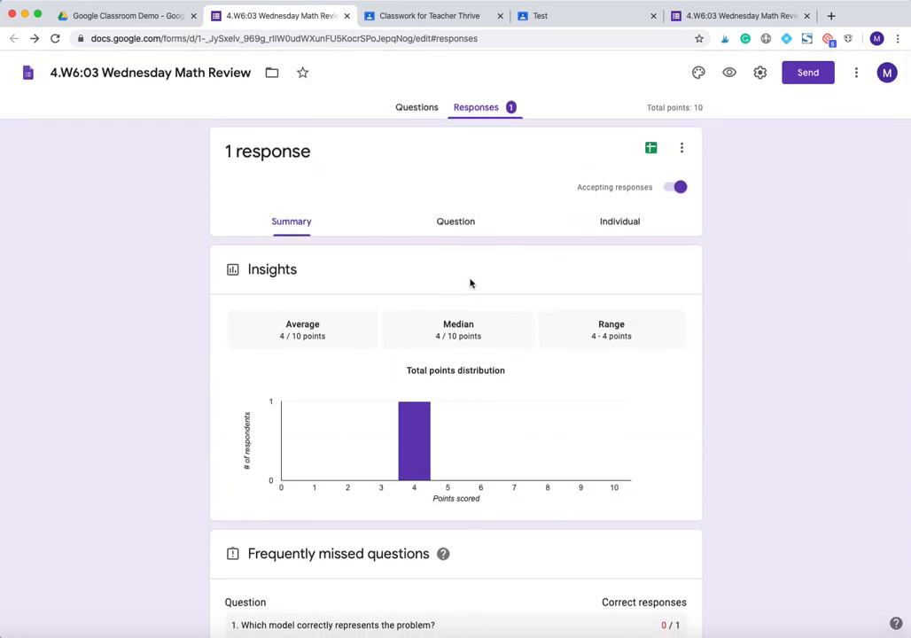
Review the form's responses question by question, from the name question through question 4.
{"action": "left_click", "coordinate": [460, 225]}
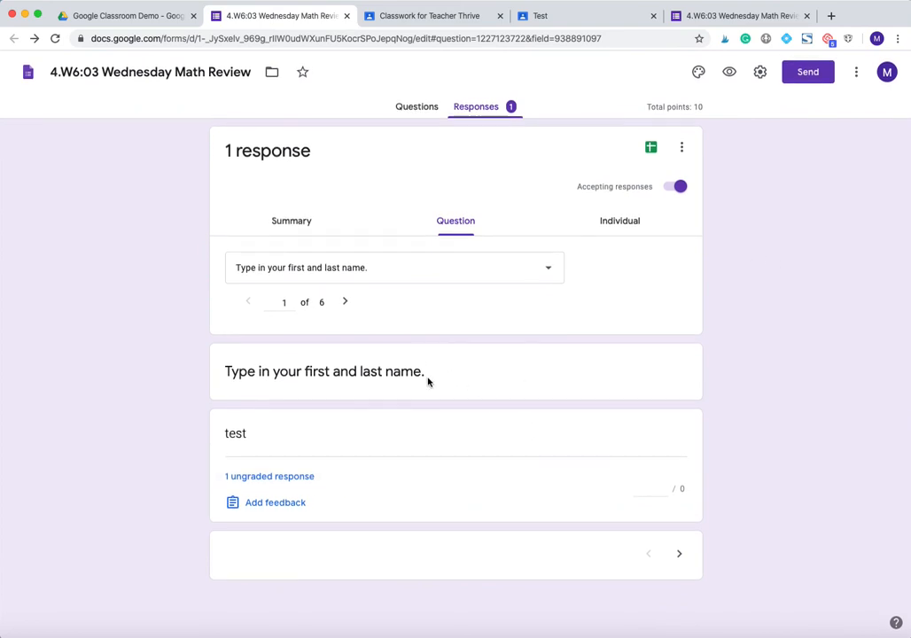
{"action": "left_click", "coordinate": [681, 556]}
{"action": "left_click", "coordinate": [683, 561]}
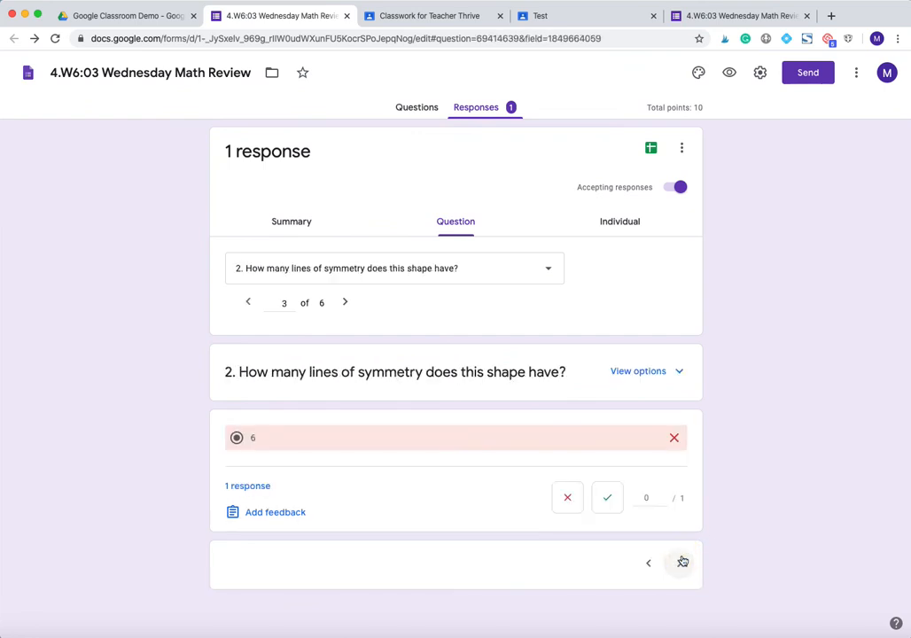
{"action": "left_click", "coordinate": [682, 560]}
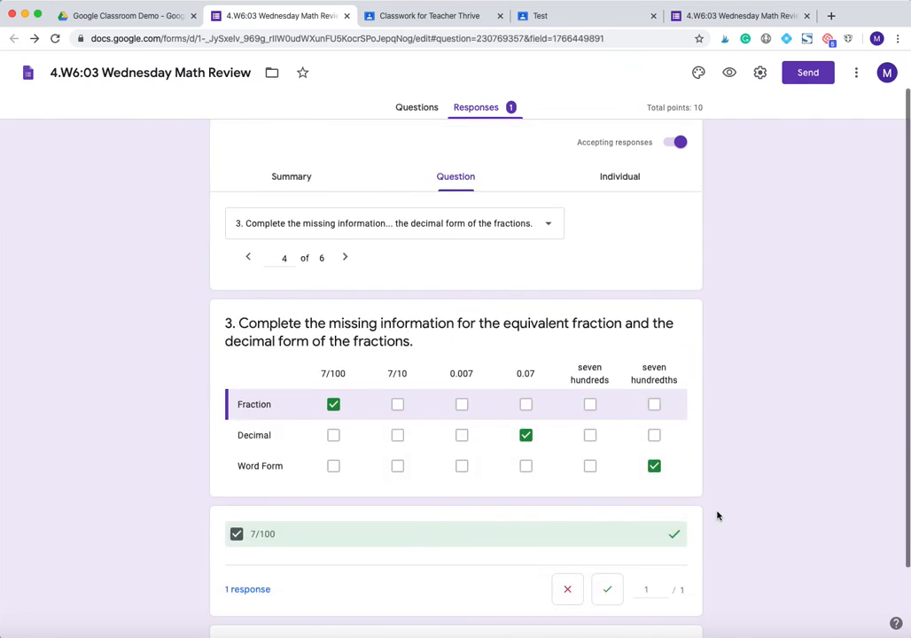
{"action": "scroll", "coordinate": [716, 516], "scroll_direction": "down", "scroll_amount": 3}
{"action": "left_click", "coordinate": [678, 569]}
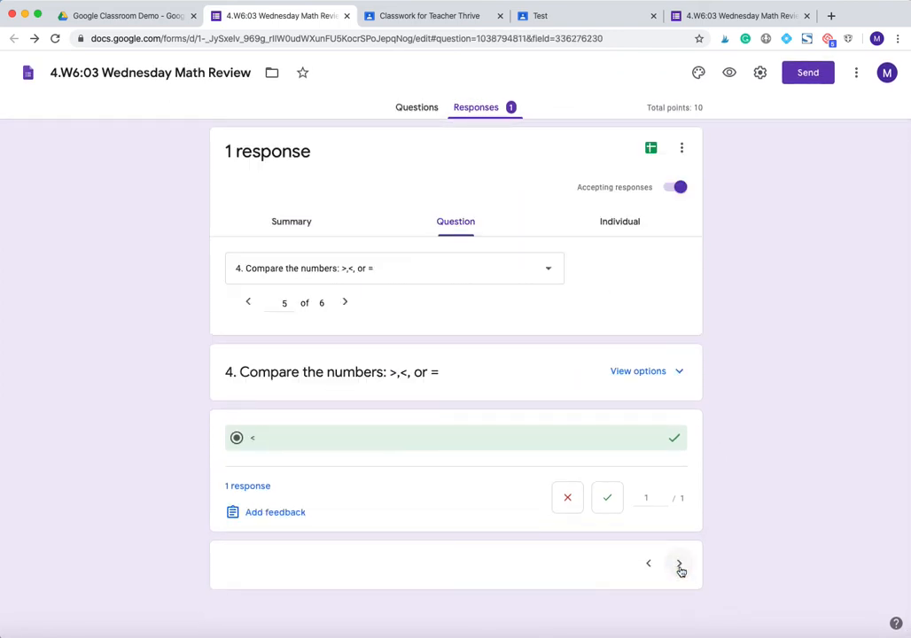
Review the student's individual response, with the marked answers and points for each question.
{"action": "left_click", "coordinate": [623, 225]}
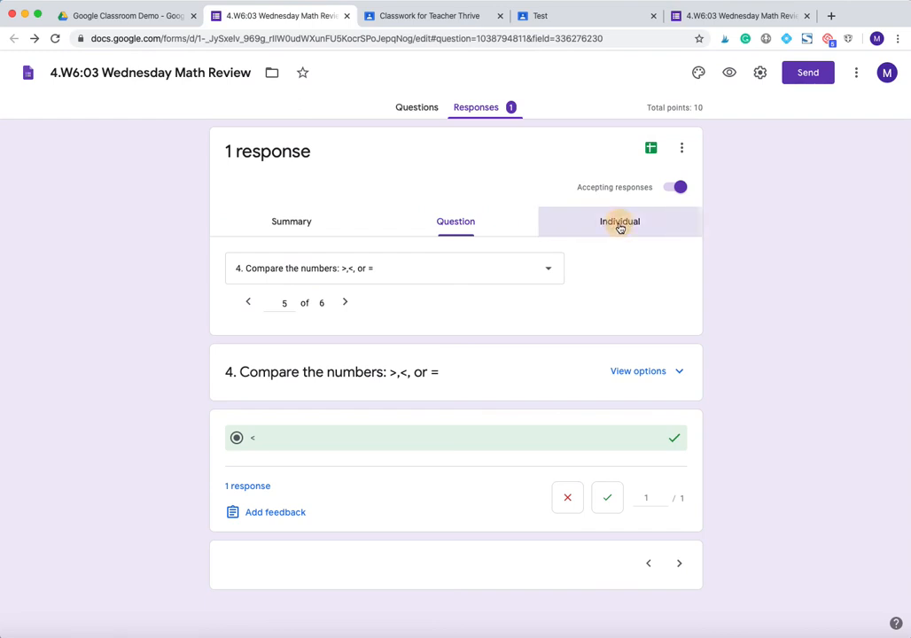
{"action": "scroll", "coordinate": [751, 293], "scroll_direction": "down", "scroll_amount": 2}
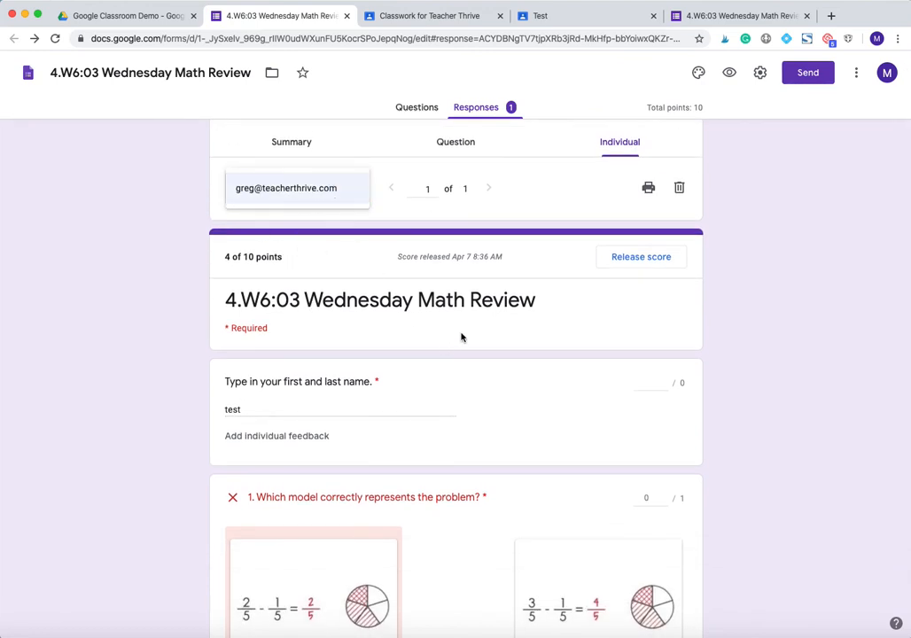
{"action": "scroll", "coordinate": [449, 319], "scroll_direction": "down", "scroll_amount": 3}
{"action": "scroll", "coordinate": [453, 321], "scroll_direction": "down", "scroll_amount": 20}
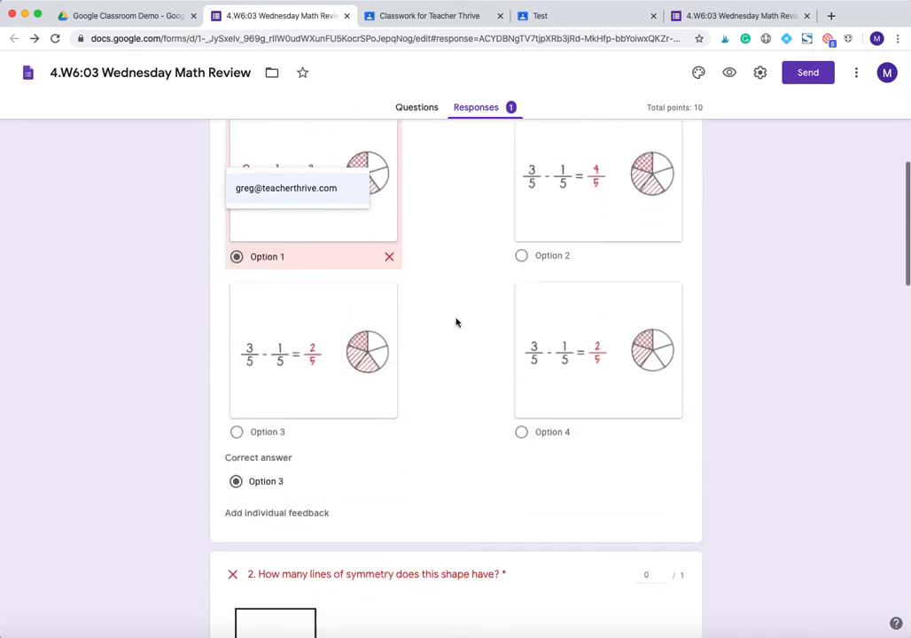
{"action": "scroll", "coordinate": [688, 368], "scroll_direction": "down", "scroll_amount": 7}
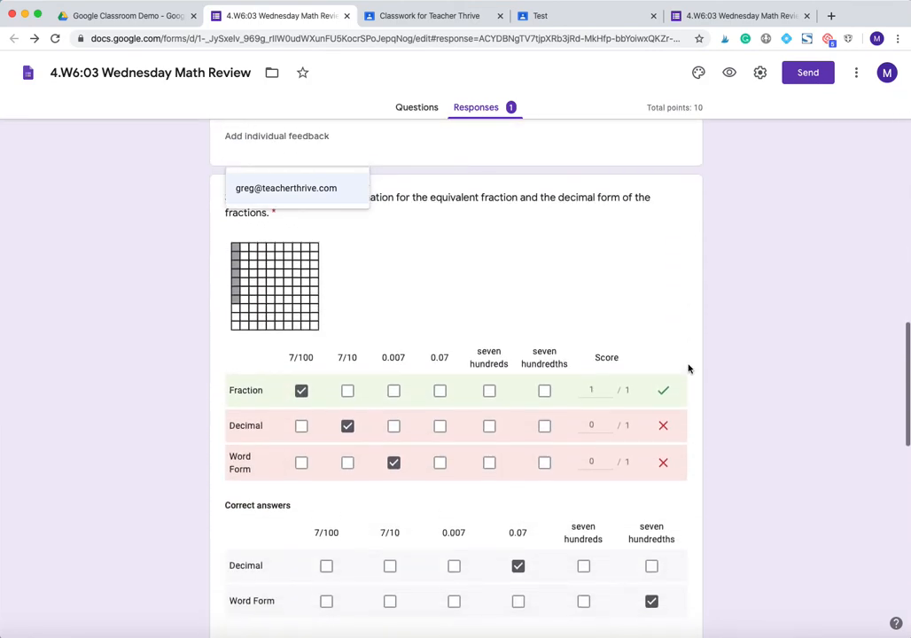
{"action": "scroll", "coordinate": [688, 368], "scroll_direction": "up", "scroll_amount": 20}
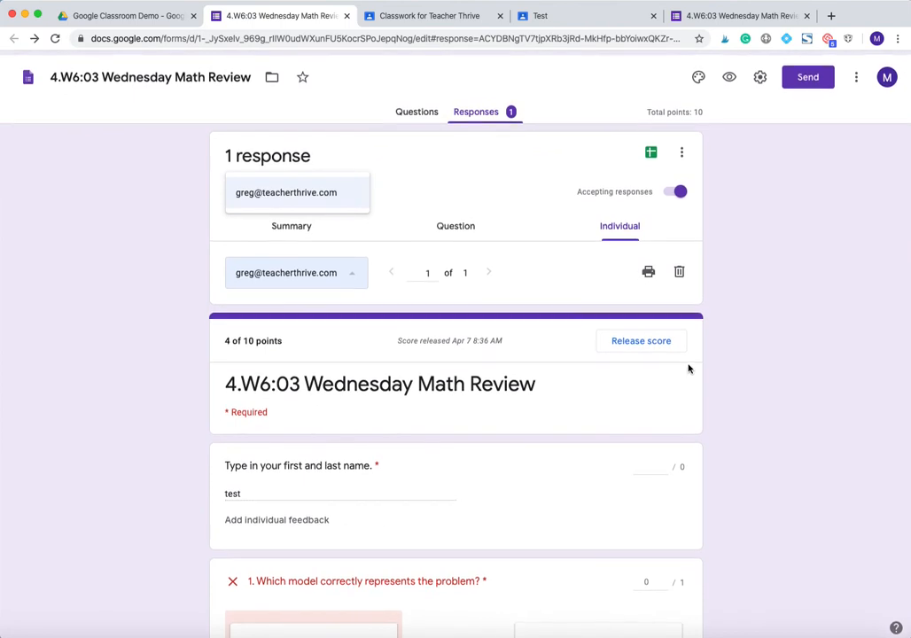